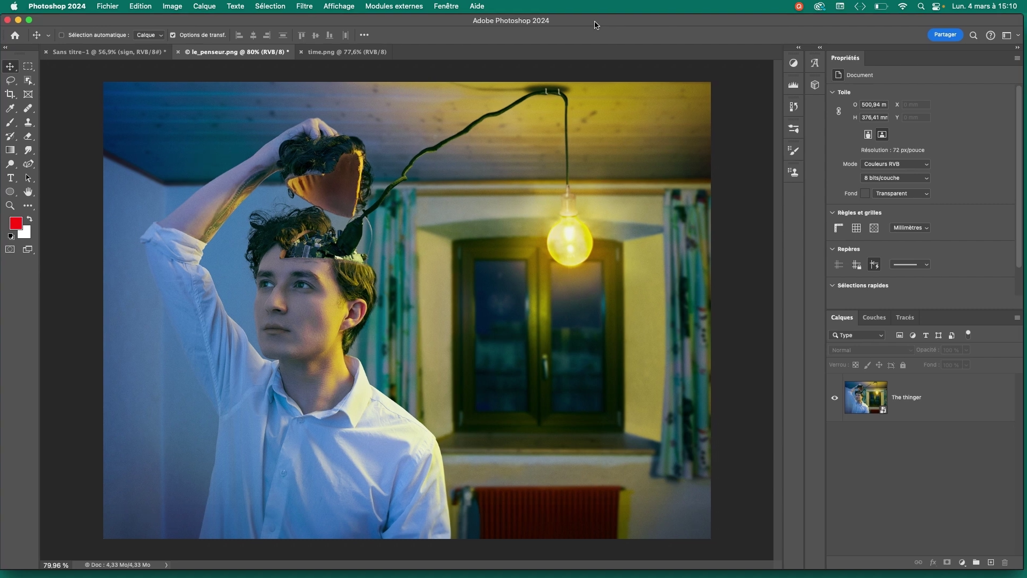
drag(597, 24, 598, 25)
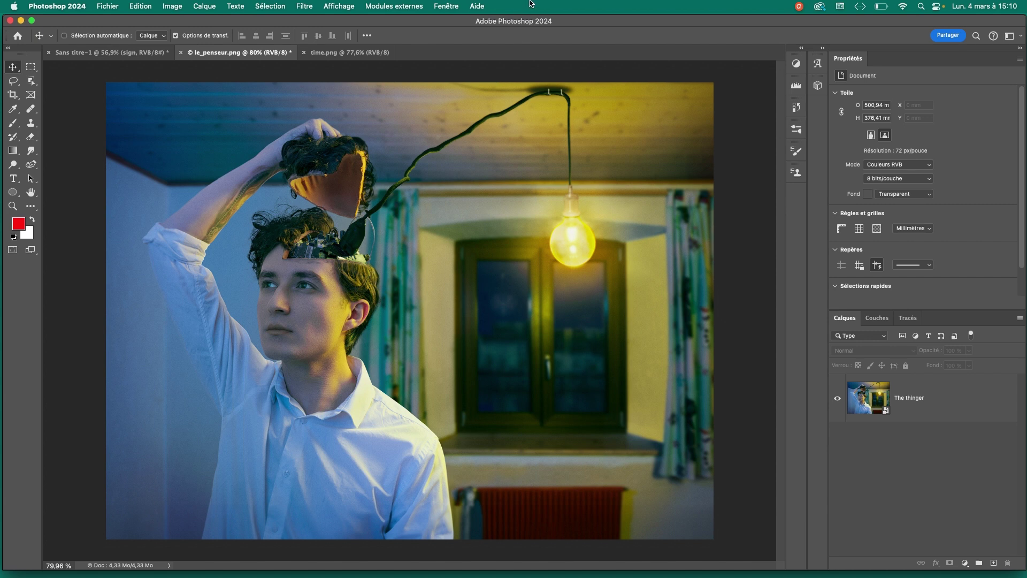
drag(566, 25, 564, 26)
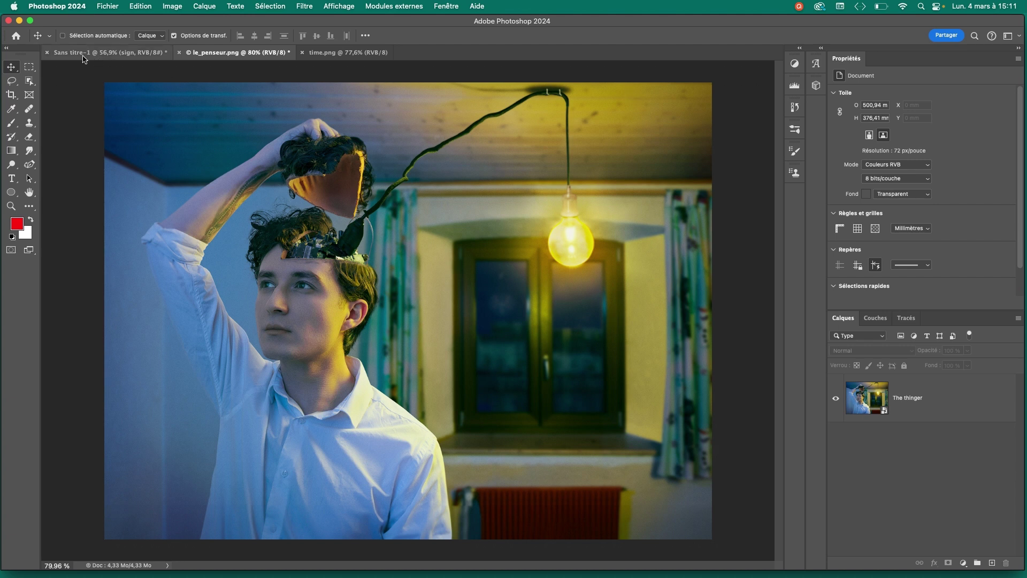
Bring the sign layer from Sans titre-1 into le_penseur.png and scale it to about 48.6 % over the window area
click(110, 52)
drag(641, 369, 667, 496)
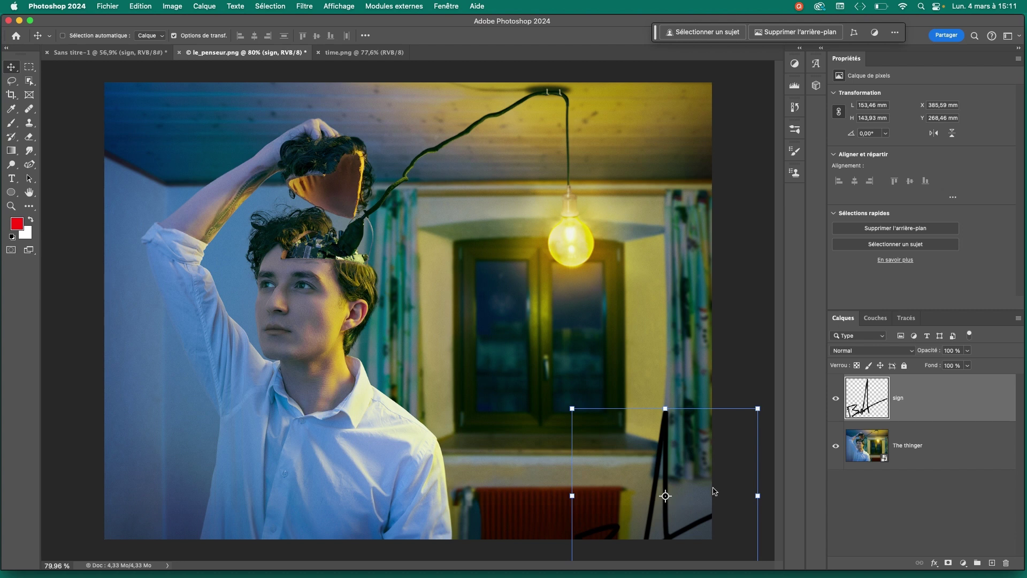
drag(683, 445, 600, 401)
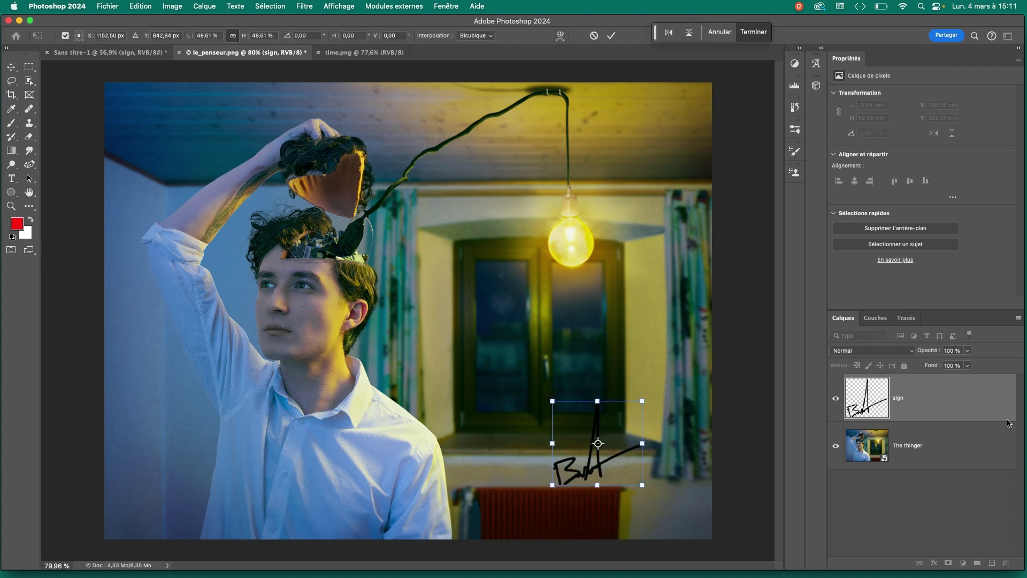
click(968, 405)
Invert the signature to white and place it in the lower-right corner of the photo
key(super+i)
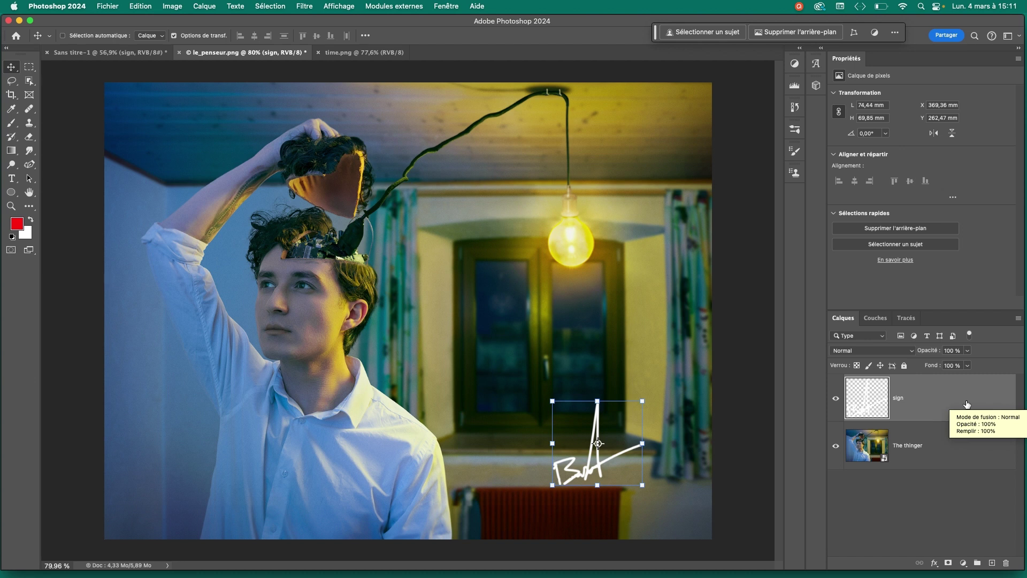
mouse_move(605, 479)
mouse_down()
mouse_move(659, 506)
mouse_move(663, 522)
mouse_up()
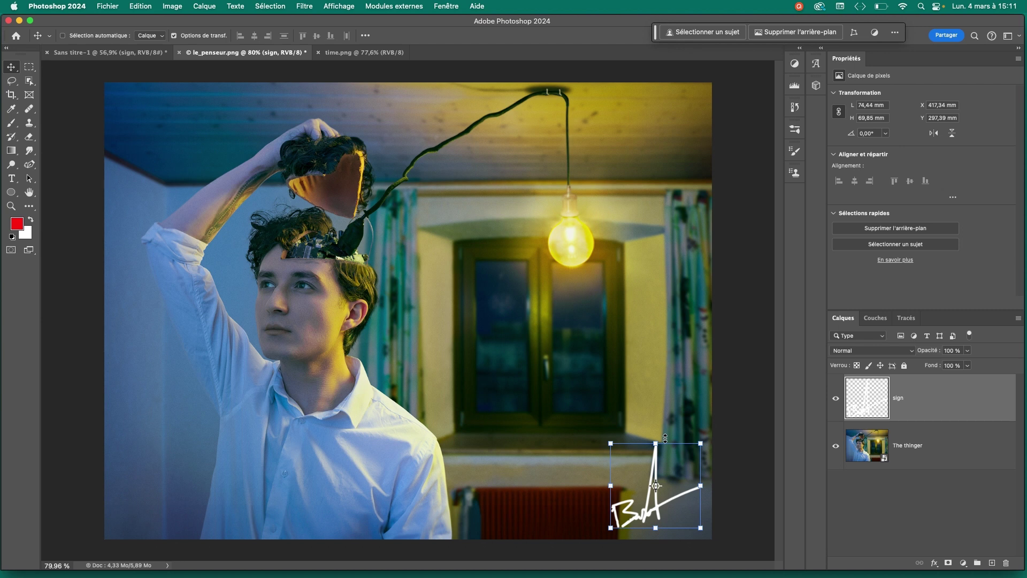
click(930, 533)
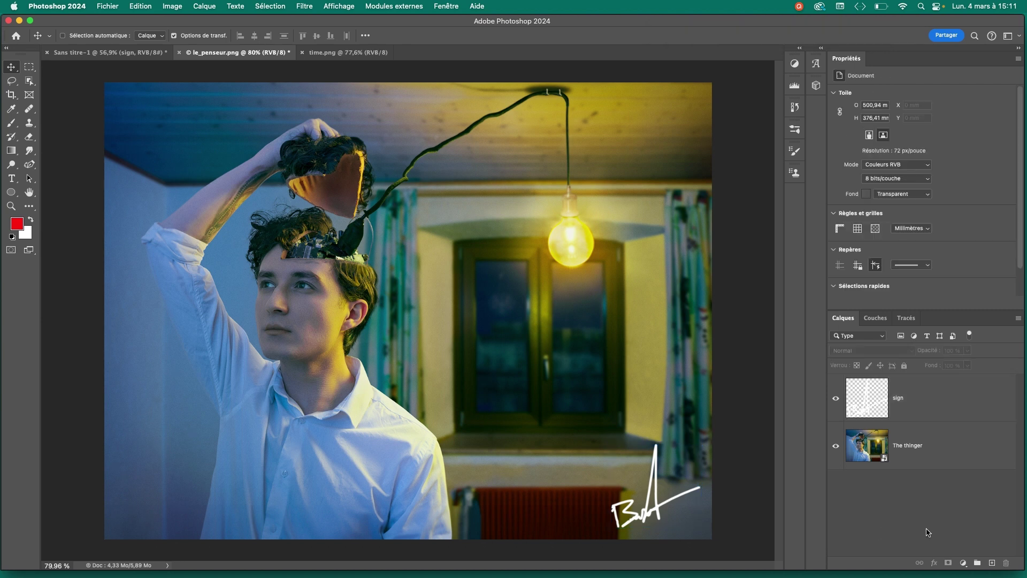
click(933, 405)
click(945, 461)
click(959, 506)
click(974, 402)
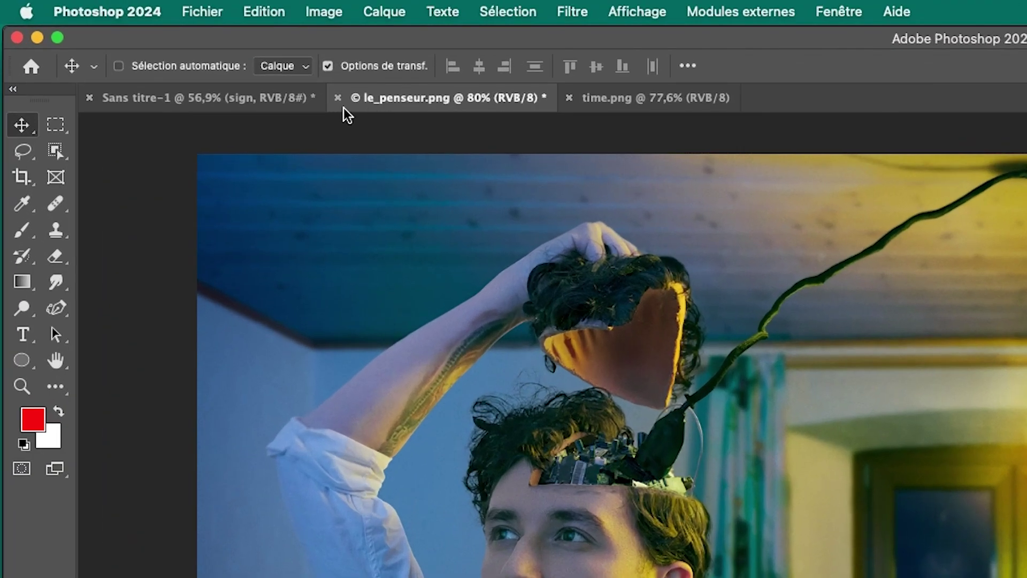
Open the file information of le_penseur.png and position its window over the image
click(190, 55)
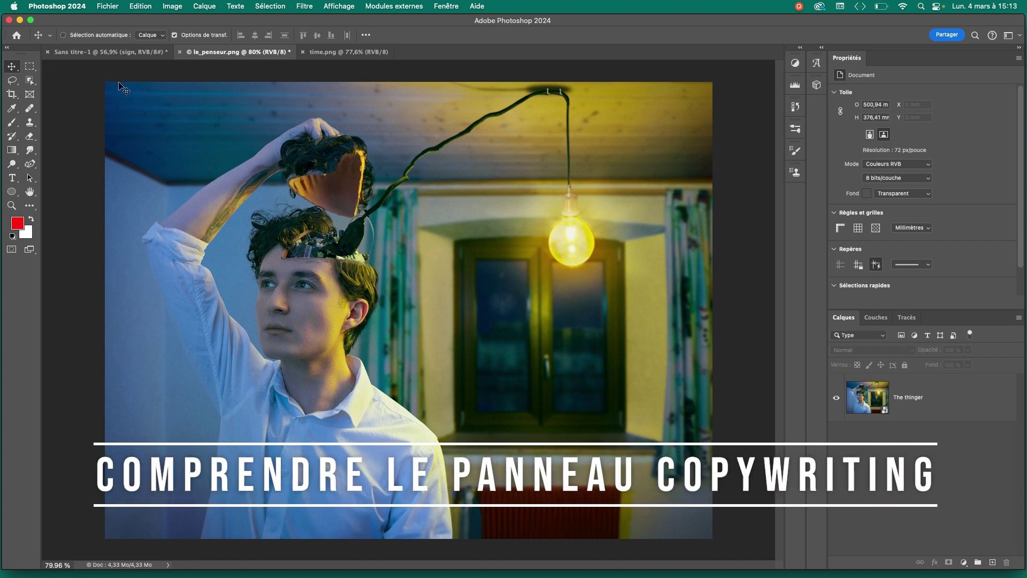
click(106, 6)
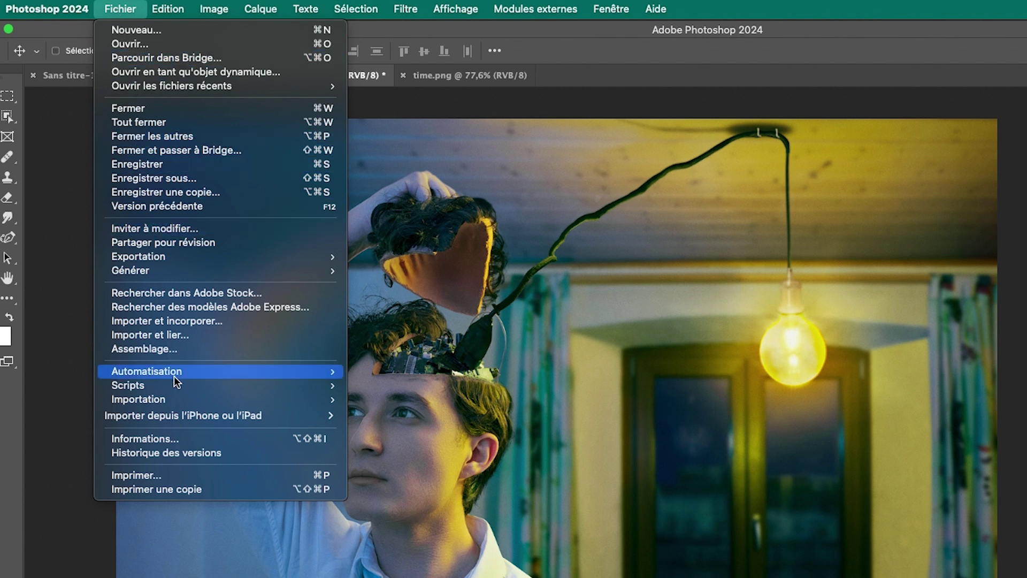
click(147, 444)
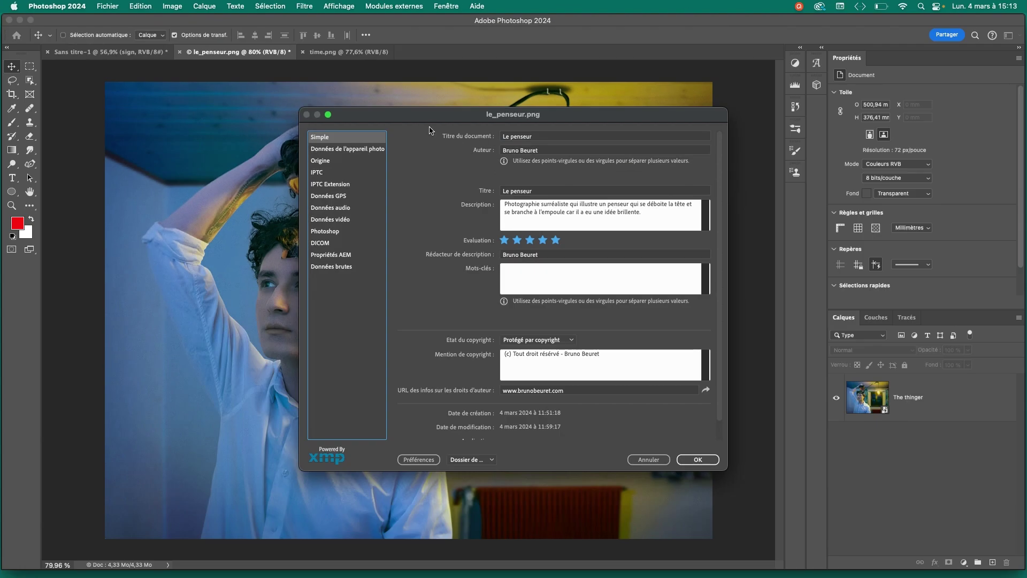
drag(426, 115, 289, 120)
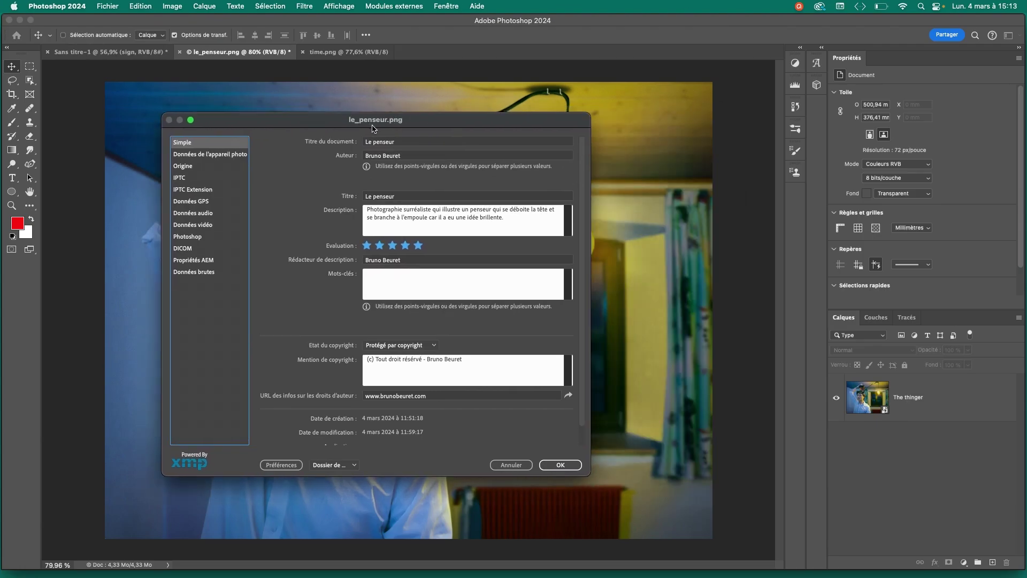
mouse_move(407, 124)
mouse_down()
mouse_move(470, 127)
mouse_move(415, 118)
mouse_up()
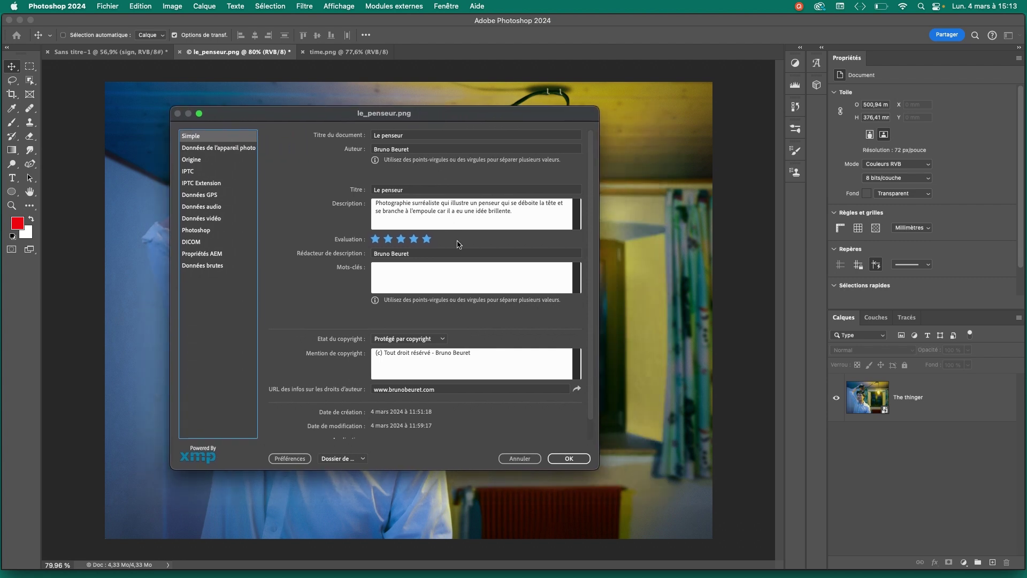
Skim the Simple, camera data, Origine and IPTC metadata sections of the image
scroll(459, 244, down, 1)
scroll(458, 238, up, 1)
scroll(458, 236, down, 1)
click(205, 149)
click(206, 161)
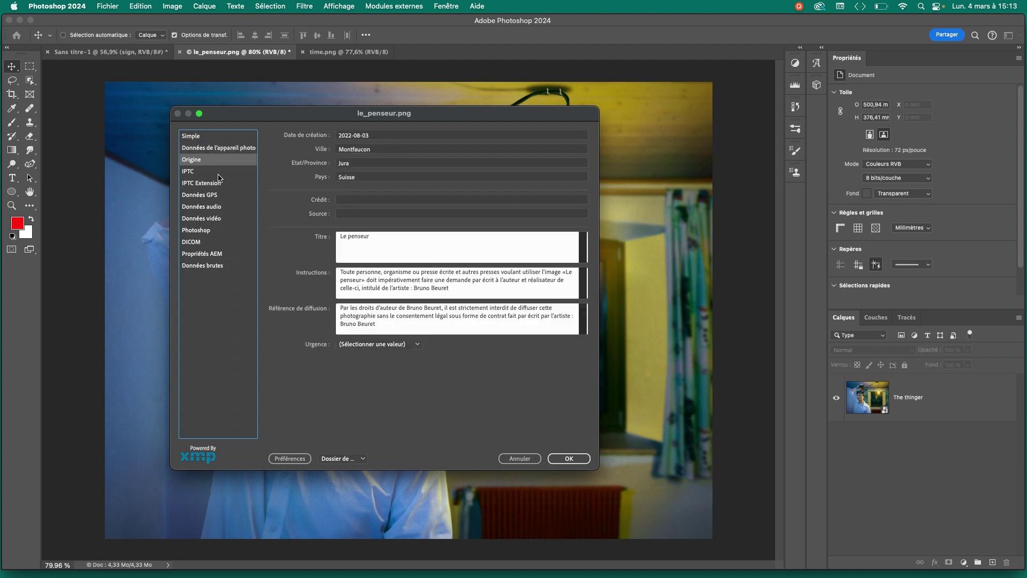
click(218, 172)
Return to the Simple metadata and examine the copyright status options, leaving Protégé par copyright selected
click(219, 137)
drag(267, 119, 215, 104)
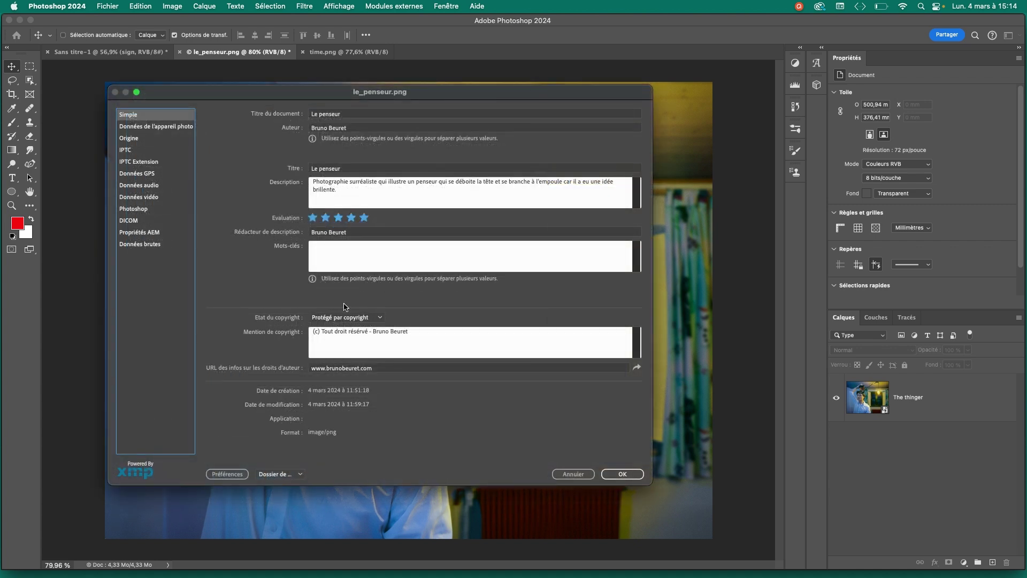
click(362, 319)
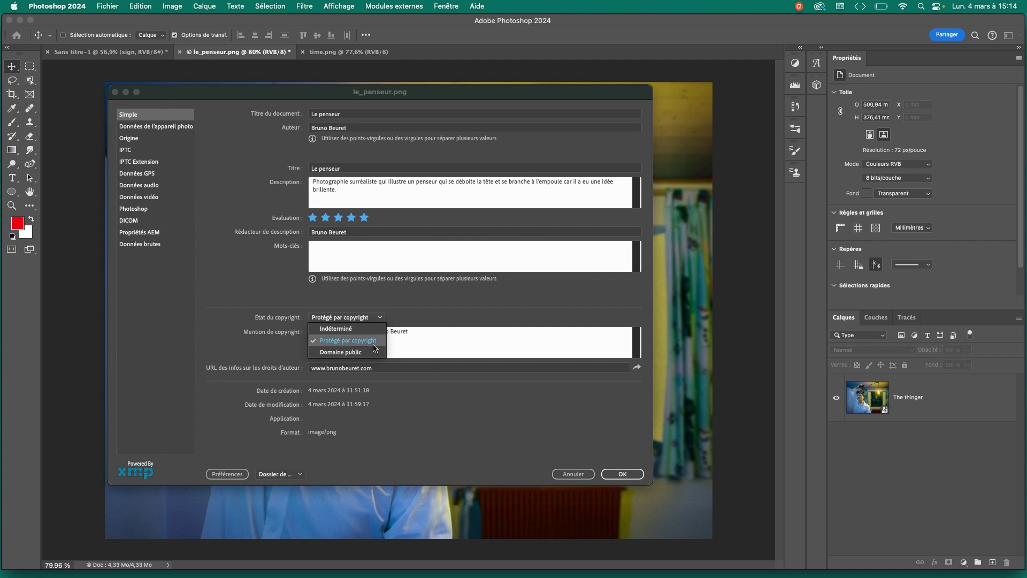
click(426, 312)
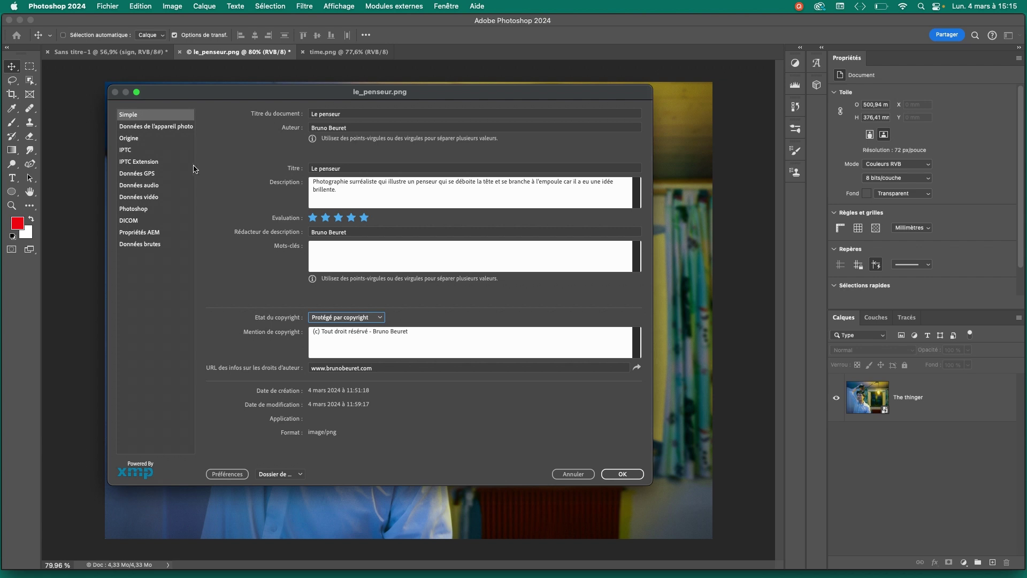
Examine the camera data of the image and the date and place fields in its Origine metadata
click(138, 128)
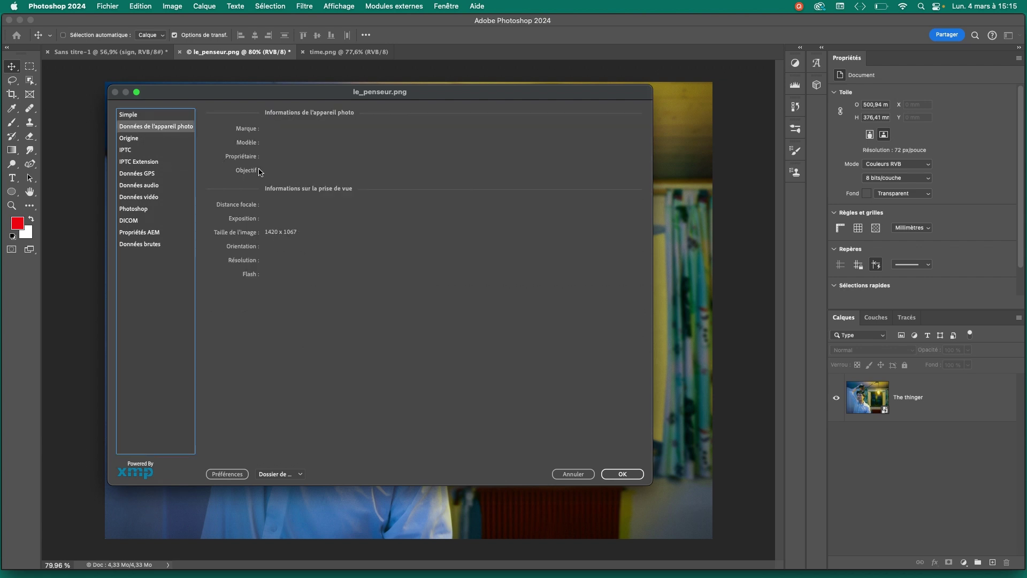
drag(311, 94, 332, 102)
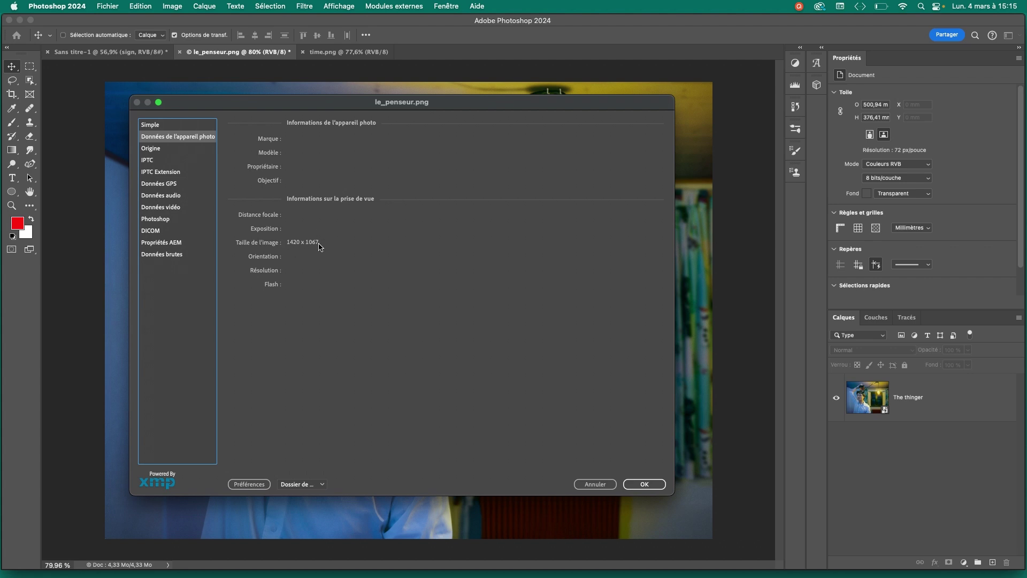
click(173, 151)
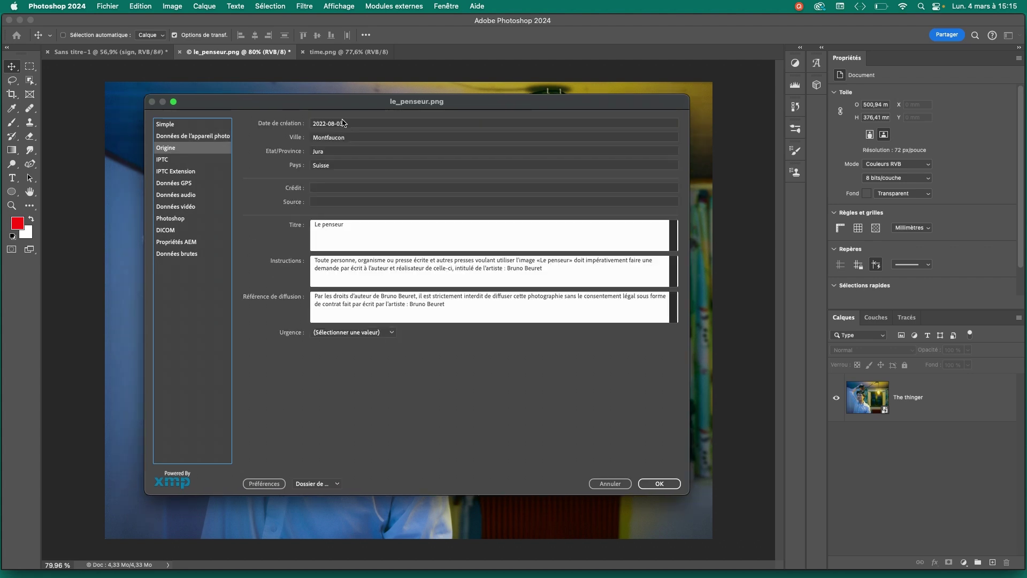
drag(352, 110, 350, 137)
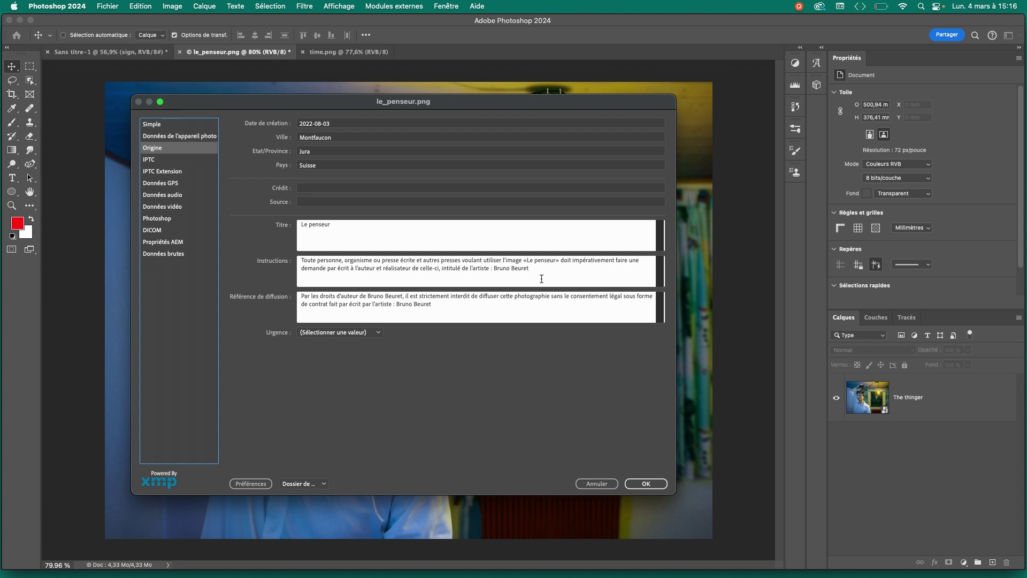
Read the usage instructions and the distribution reference in the Origine metadata
drag(541, 271, 284, 254)
click(454, 280)
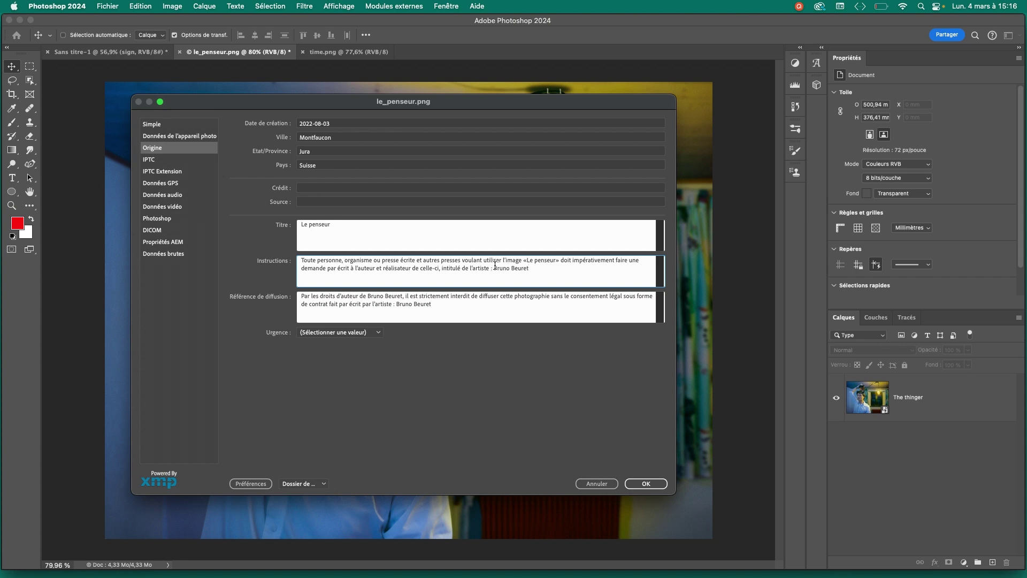
drag(532, 269, 557, 264)
click(531, 267)
mouse_move(261, 301)
Review the IPTC metadata, from the contact fields down to the copyright and usage rights fields
click(185, 160)
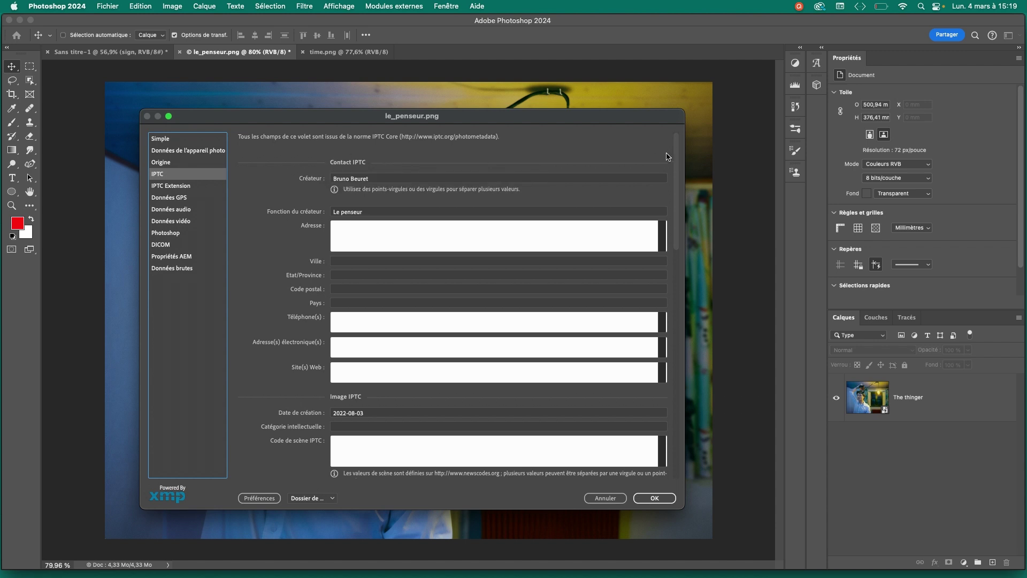
scroll(431, 317, down, 3)
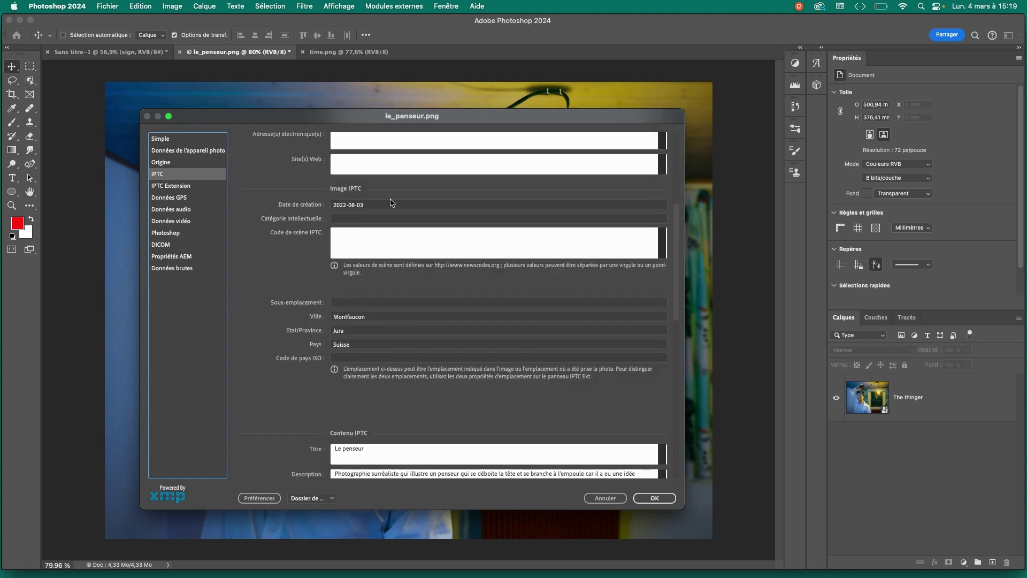
scroll(384, 337, down, 7)
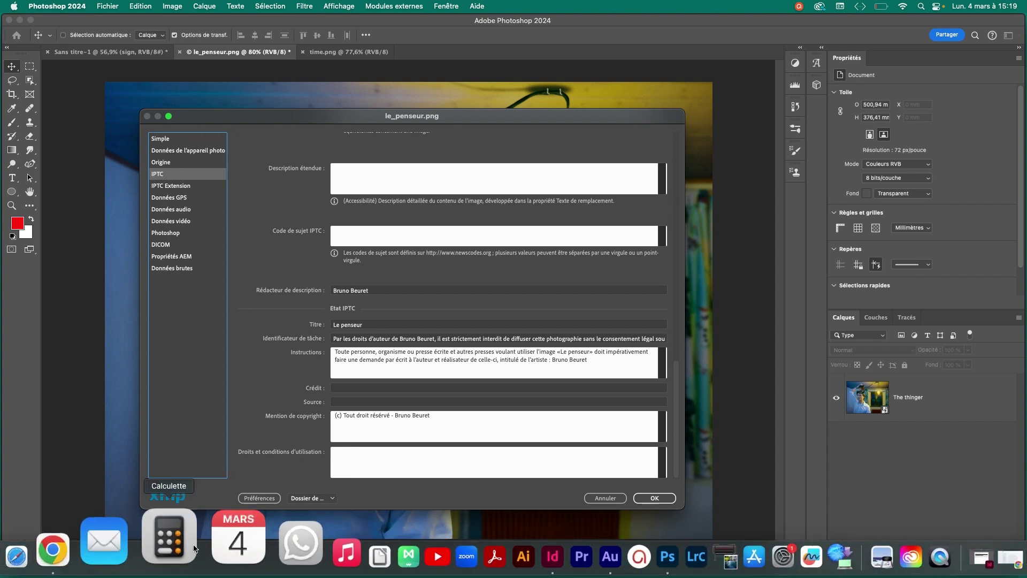
Switch to Chrome and look over the IPTC photo metadata standard page
click(133, 545)
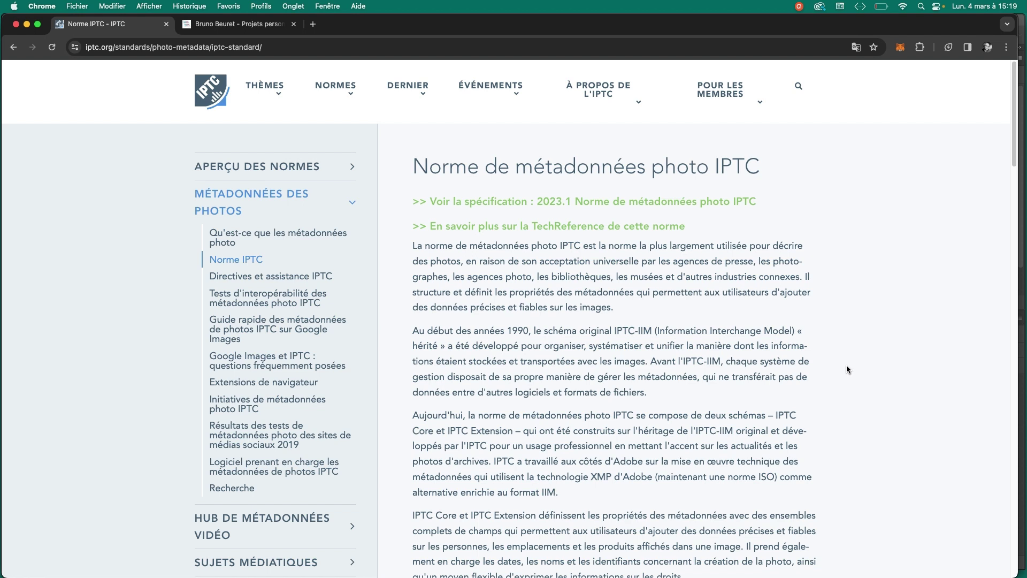
scroll(846, 366, down, 5)
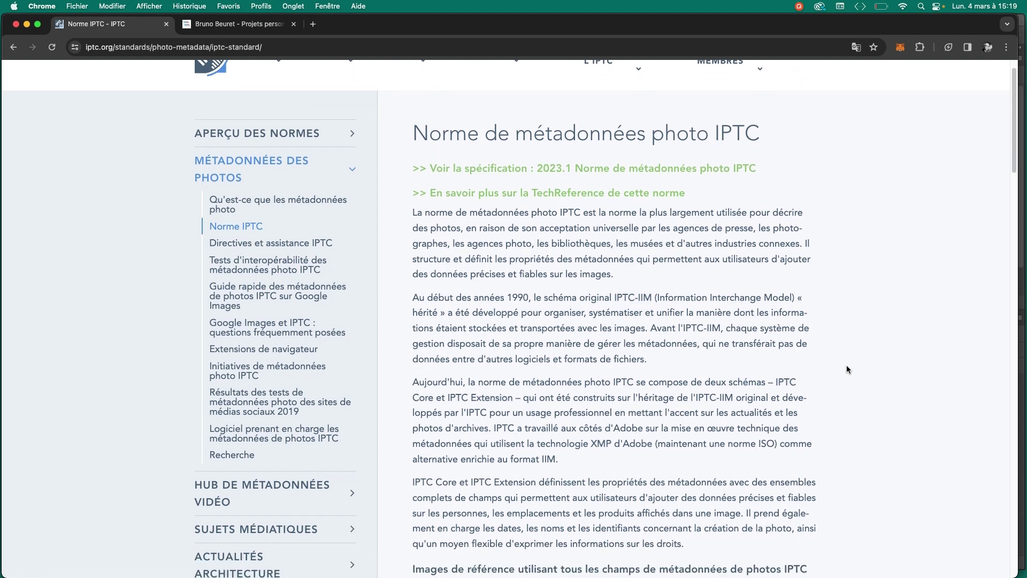
scroll(847, 369, up, 5)
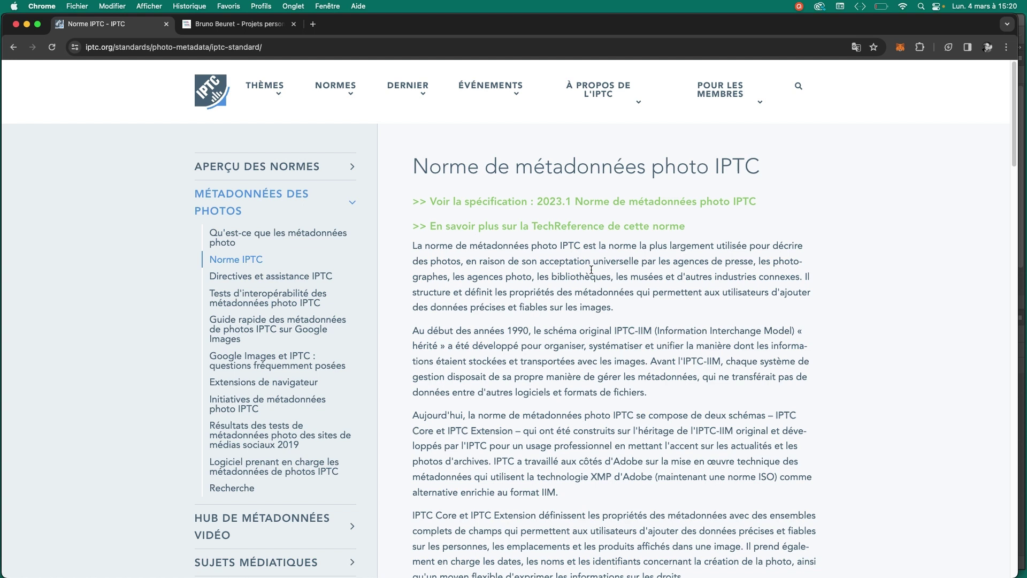
Check the artist's personal projects page, and return to the introduction of the IPTC standard page
click(233, 23)
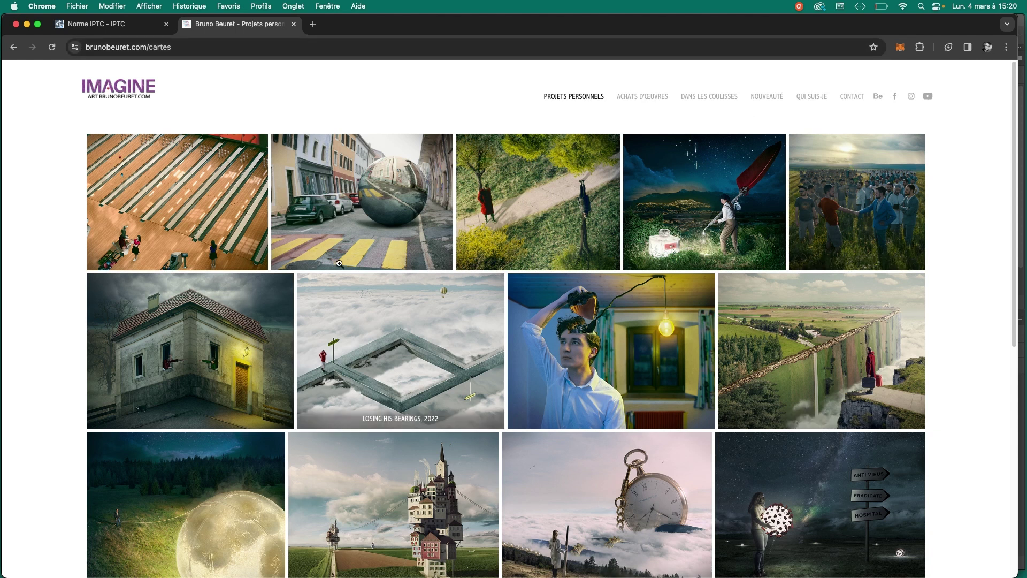
key(super+alt+Left)
scroll(575, 355, down, 6)
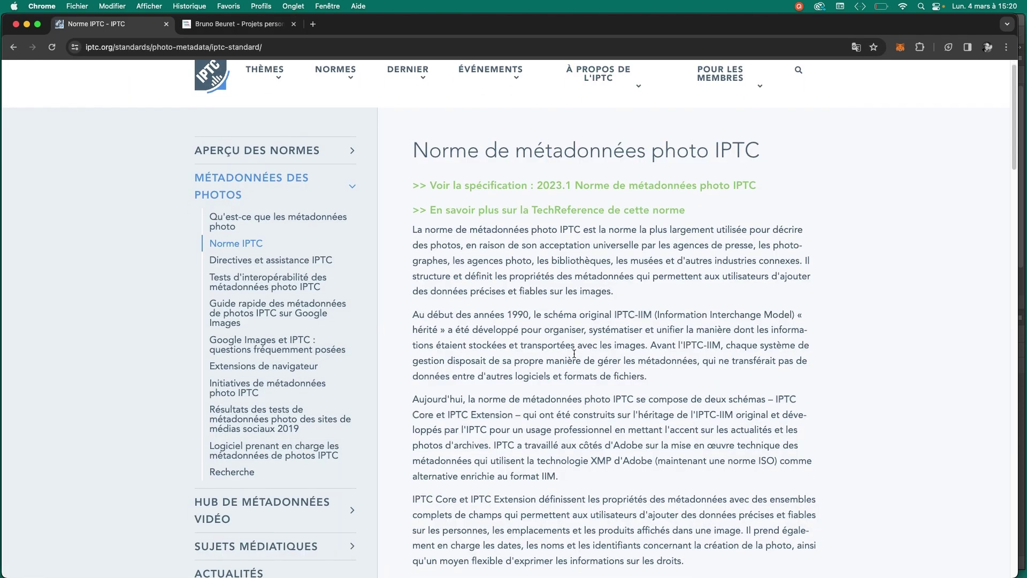
scroll(574, 355, up, 6)
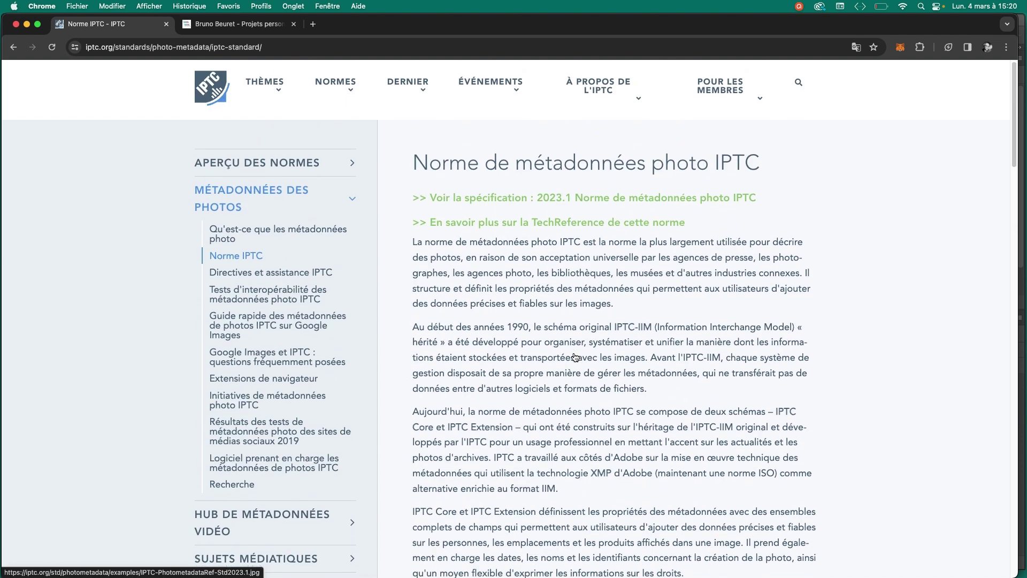
right_click(855, 170)
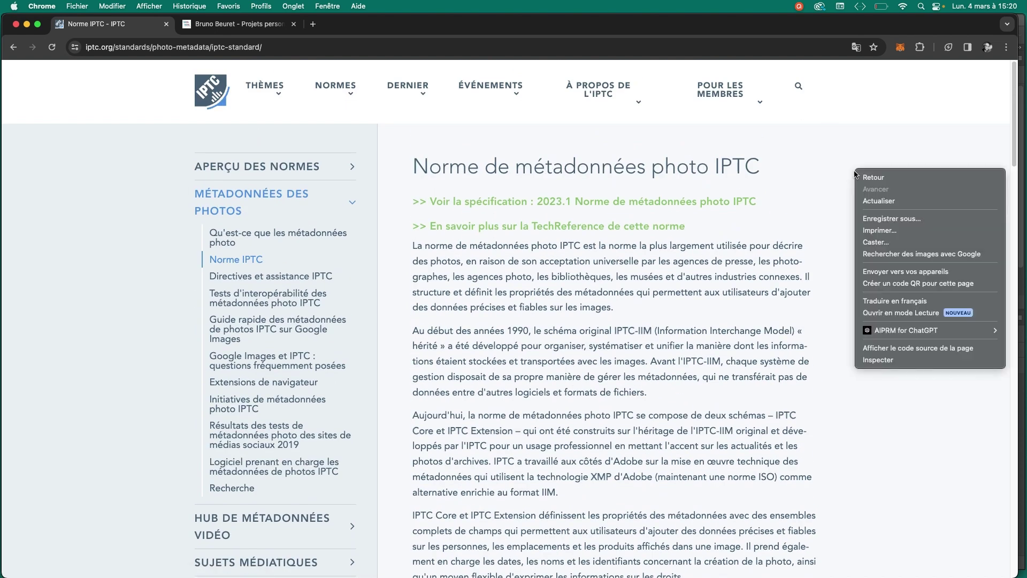
click(824, 135)
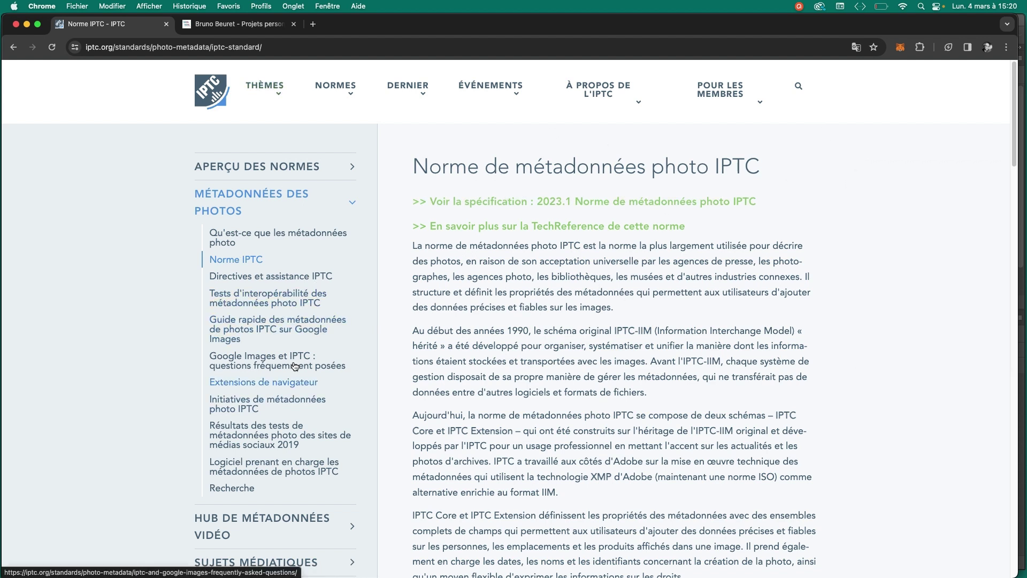
Return to the file information in Photoshop and review the IPTC Extension fields down to the rights information
click(26, 28)
click(182, 186)
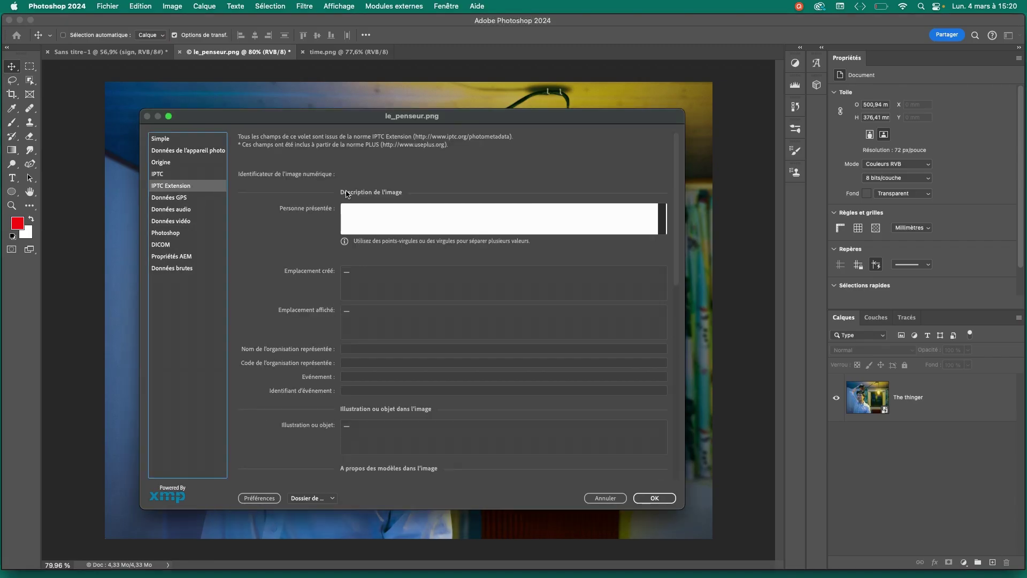
scroll(243, 225, down, 10)
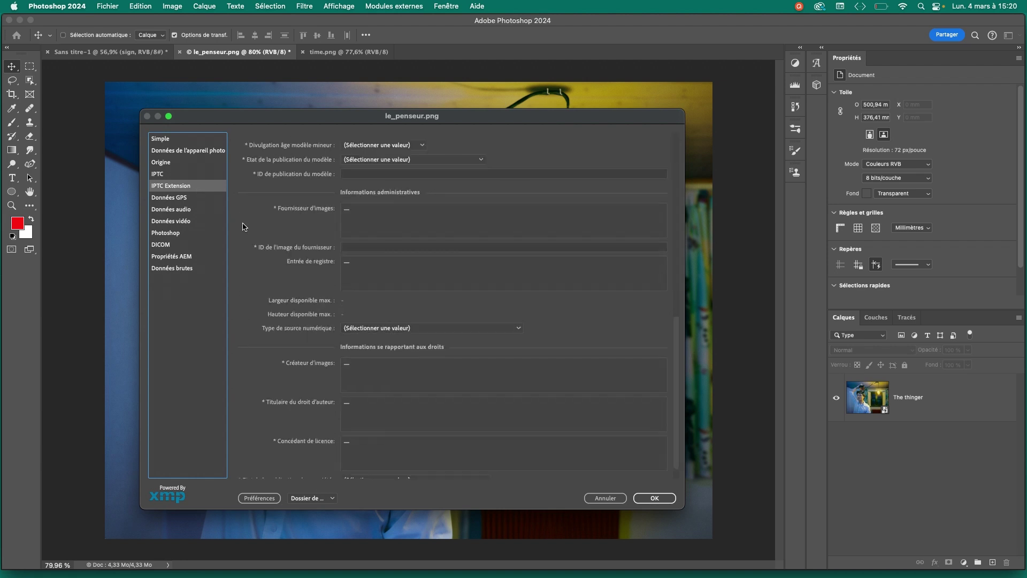
Review the GPS, audio, video and Photoshop history metadata of le_penseur.png, and close its file information
click(166, 199)
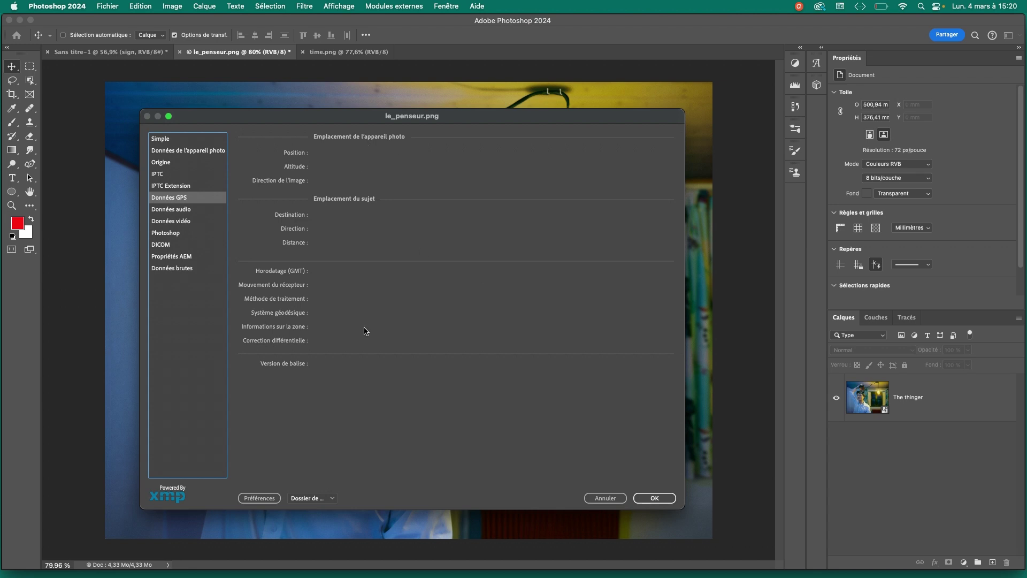
click(194, 211)
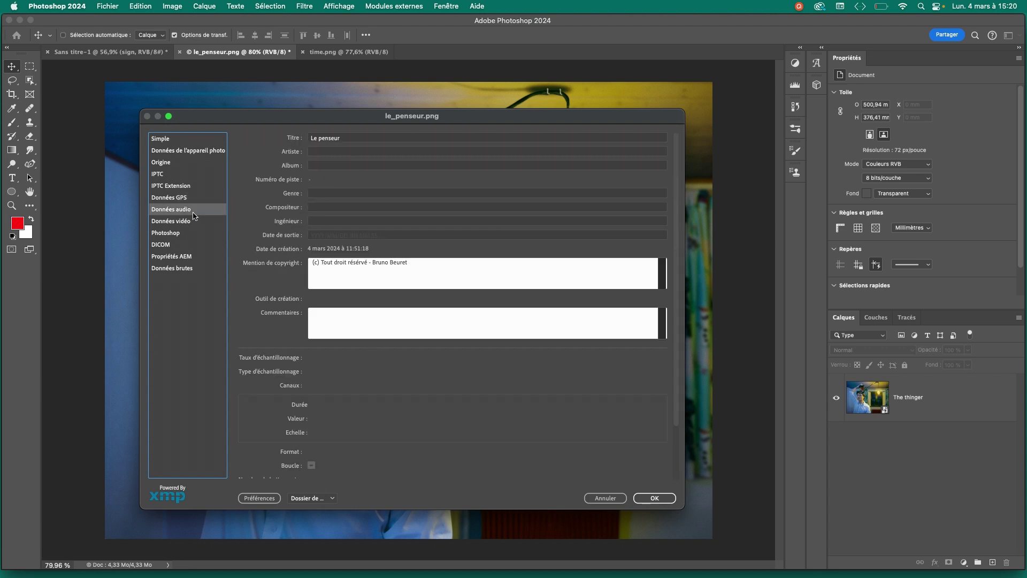
click(189, 223)
click(189, 210)
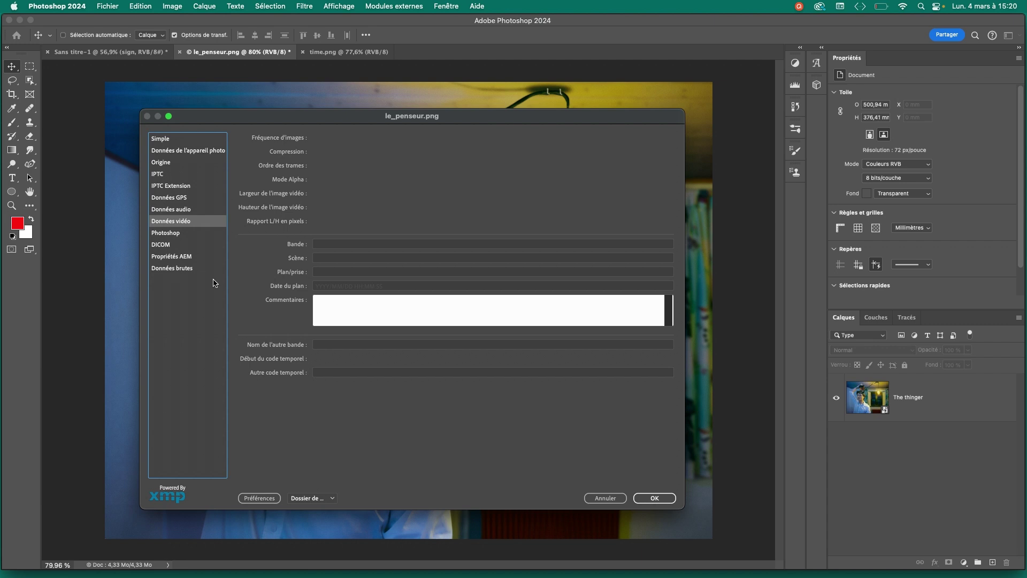
click(173, 234)
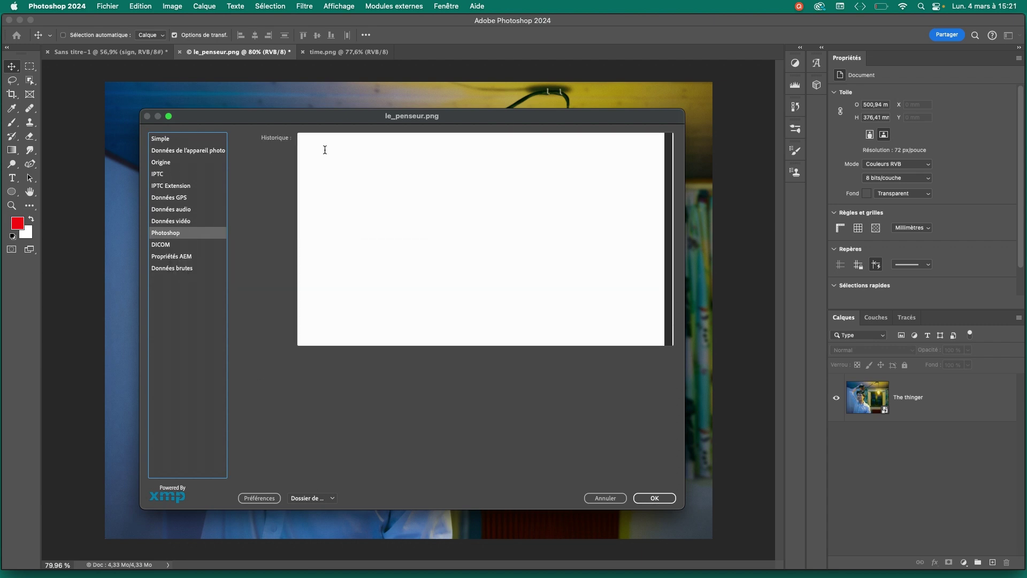
drag(573, 119, 550, 121)
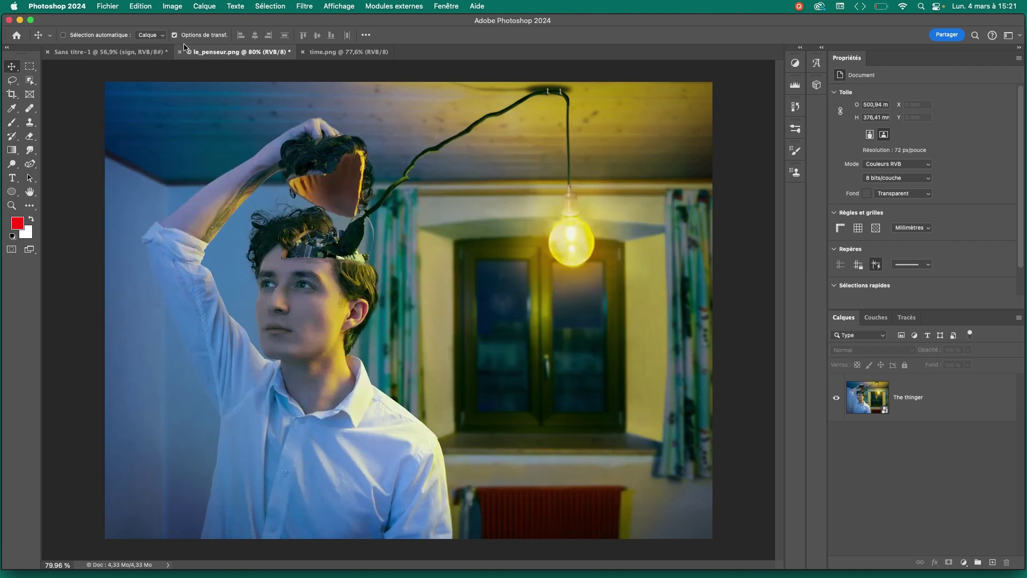
Switch to time.png and open the Simple section of its file information in a narrower window
key(ctrl+Tab)
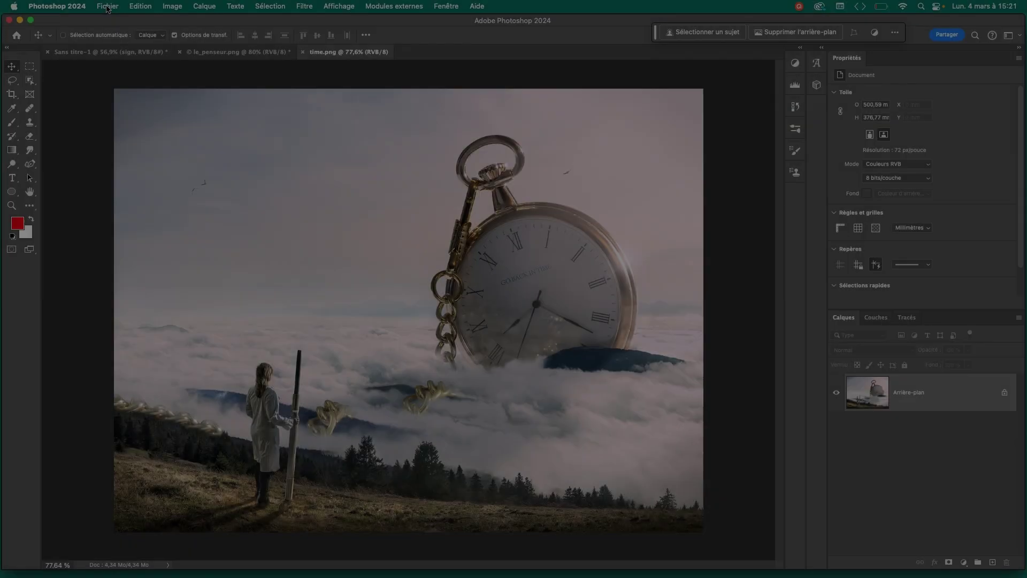
click(107, 10)
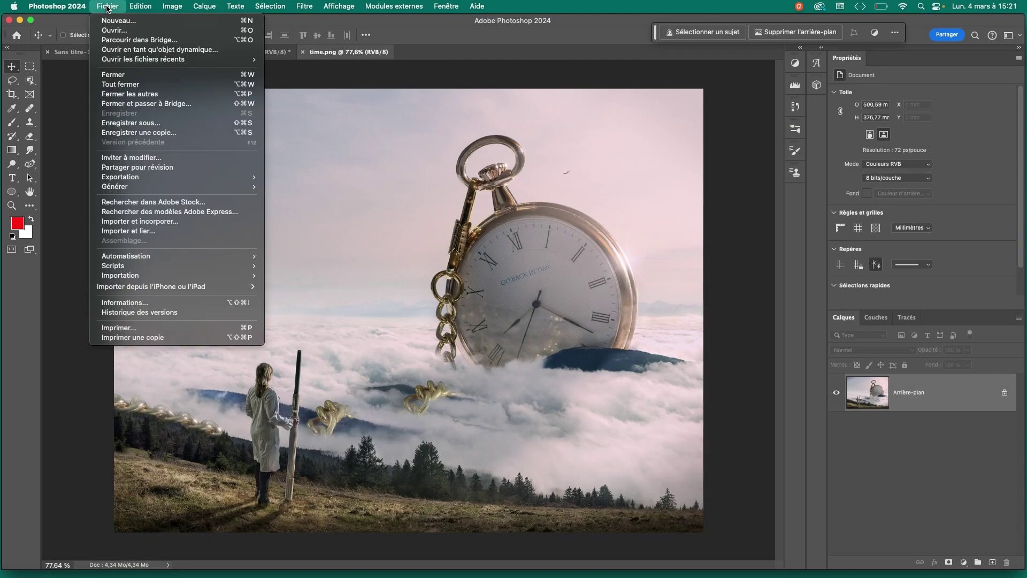
click(118, 303)
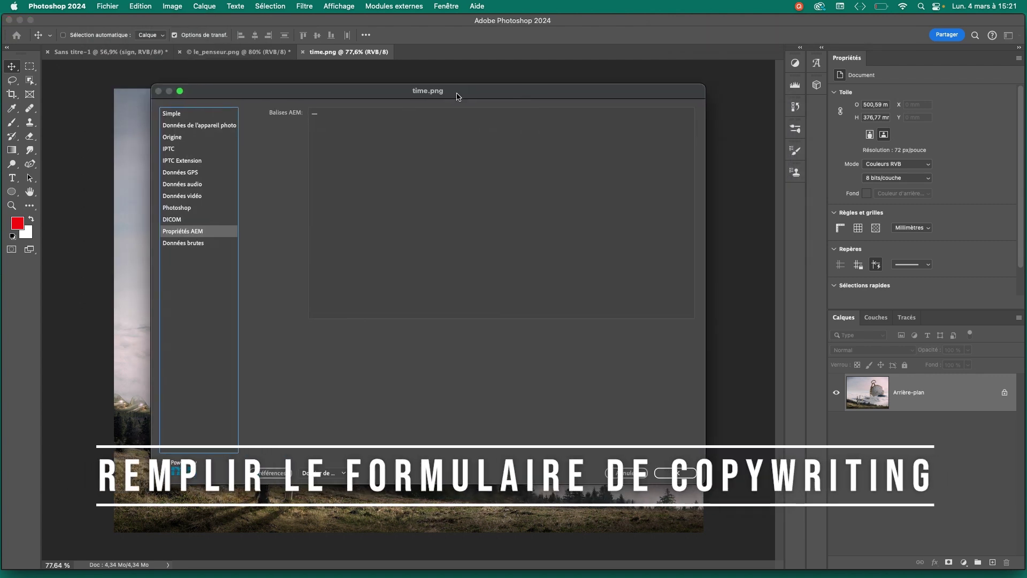
drag(705, 398, 595, 400)
drag(335, 94, 345, 118)
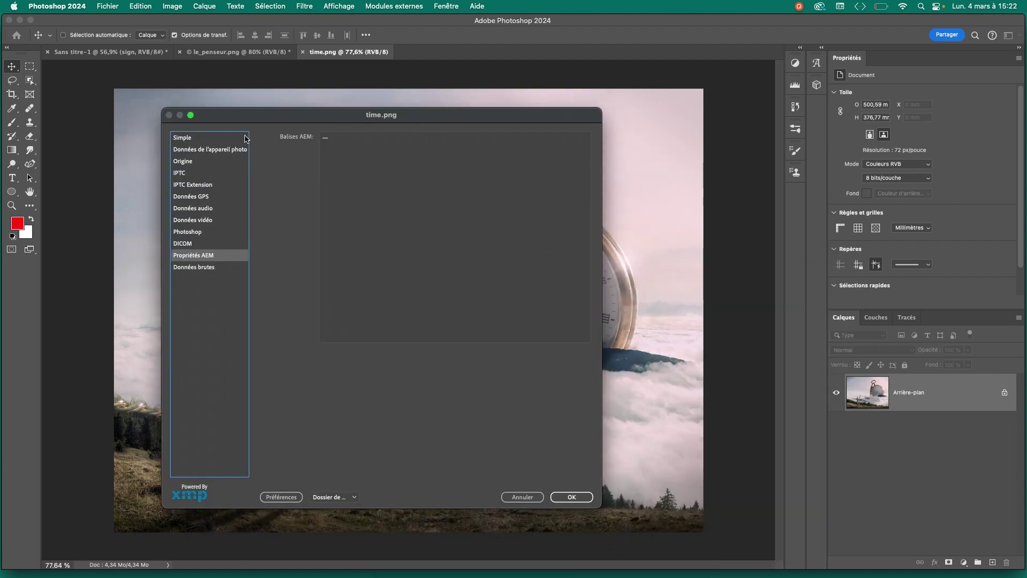
click(186, 137)
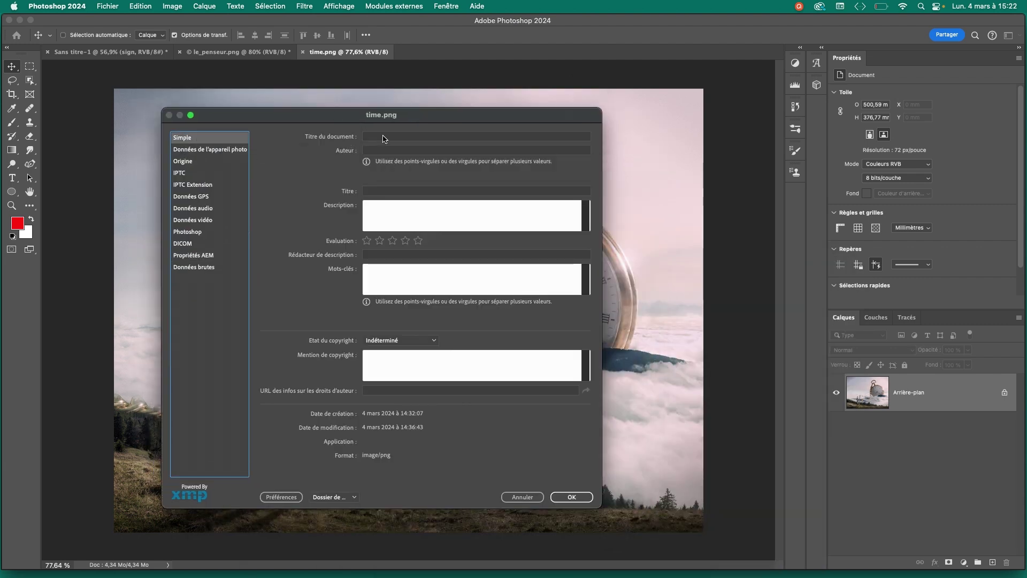
Set the document title to Time and fill in the author's full name
click(383, 137)
text(t)
click(391, 150)
click(386, 155)
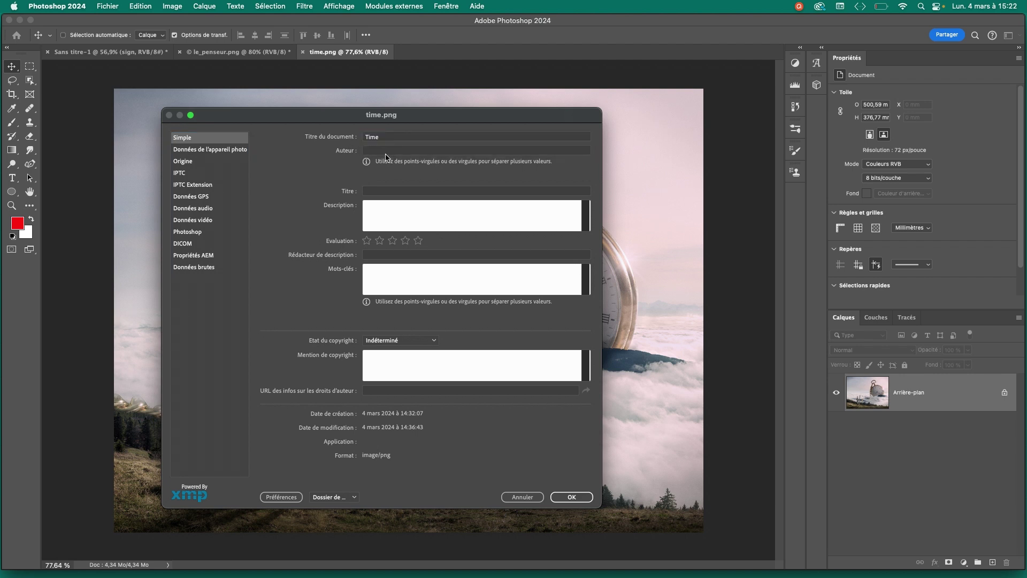
click(379, 150)
click(404, 160)
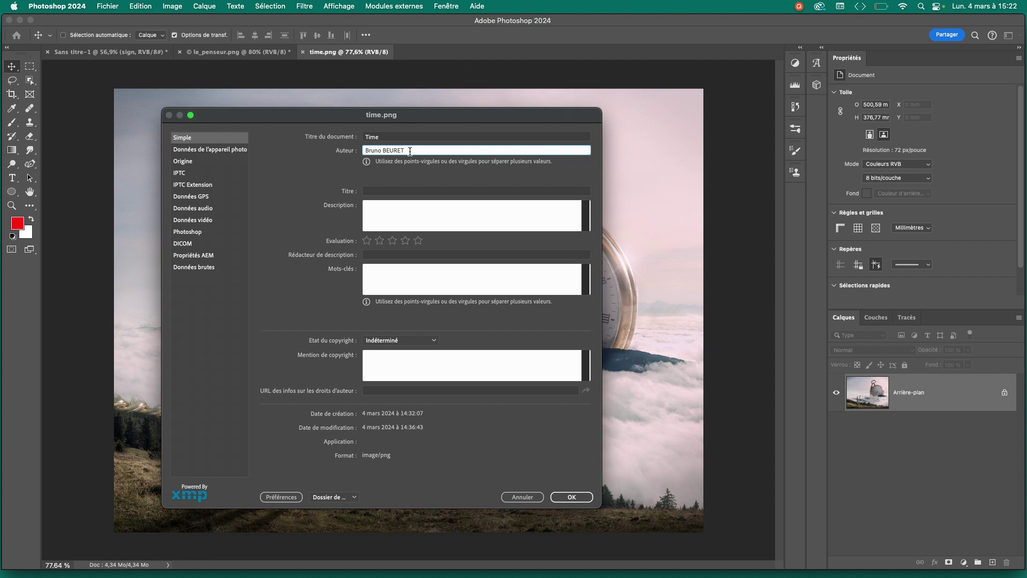
Set the image's title to Time and give it a five-star rating
click(410, 194)
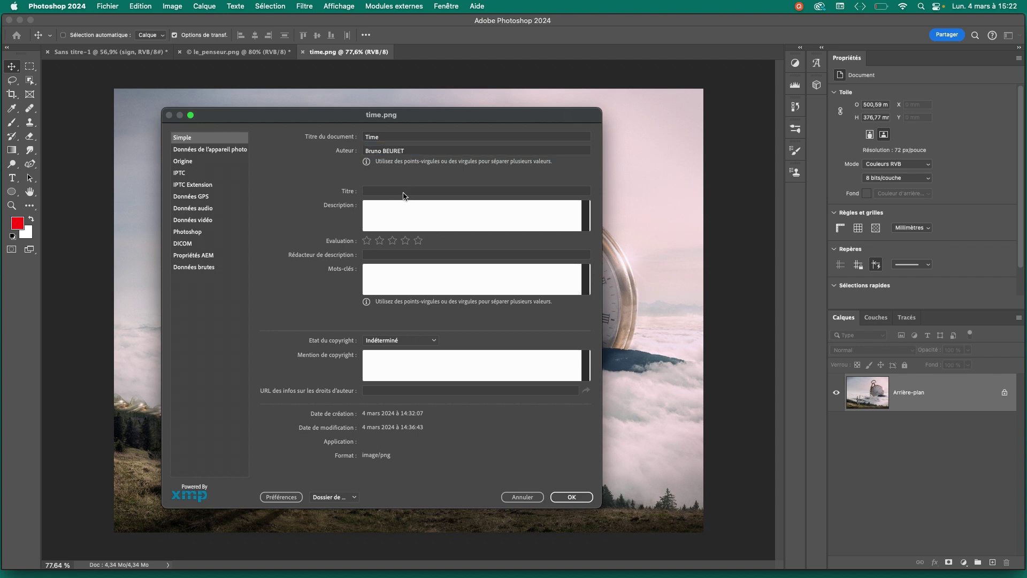
click(404, 192)
text(t)
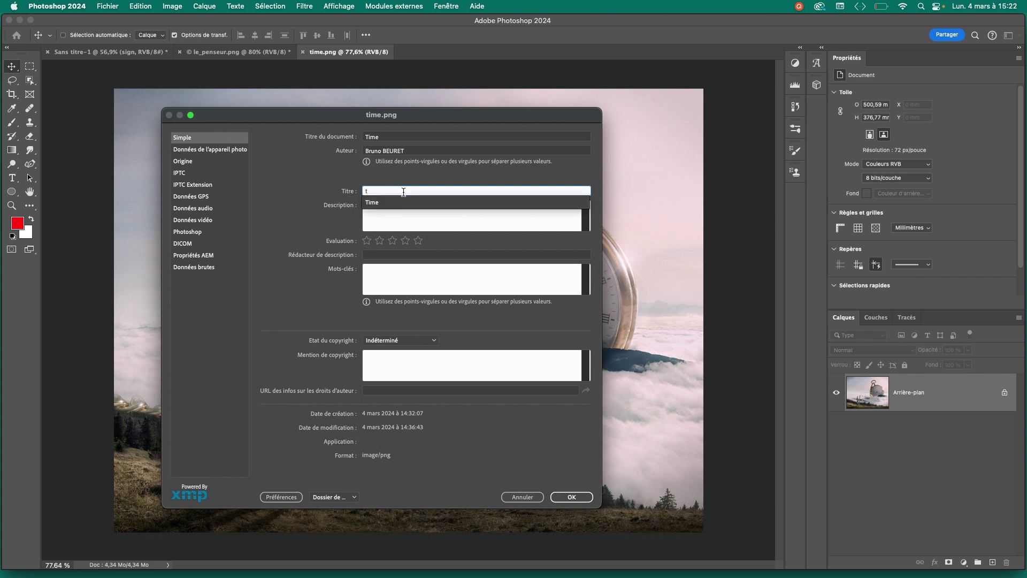
click(388, 206)
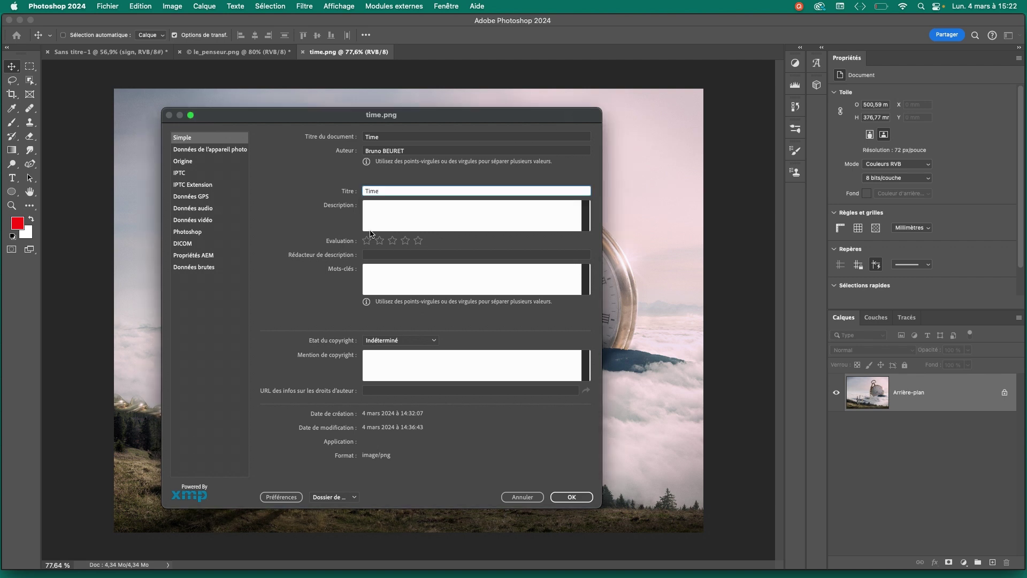
click(419, 241)
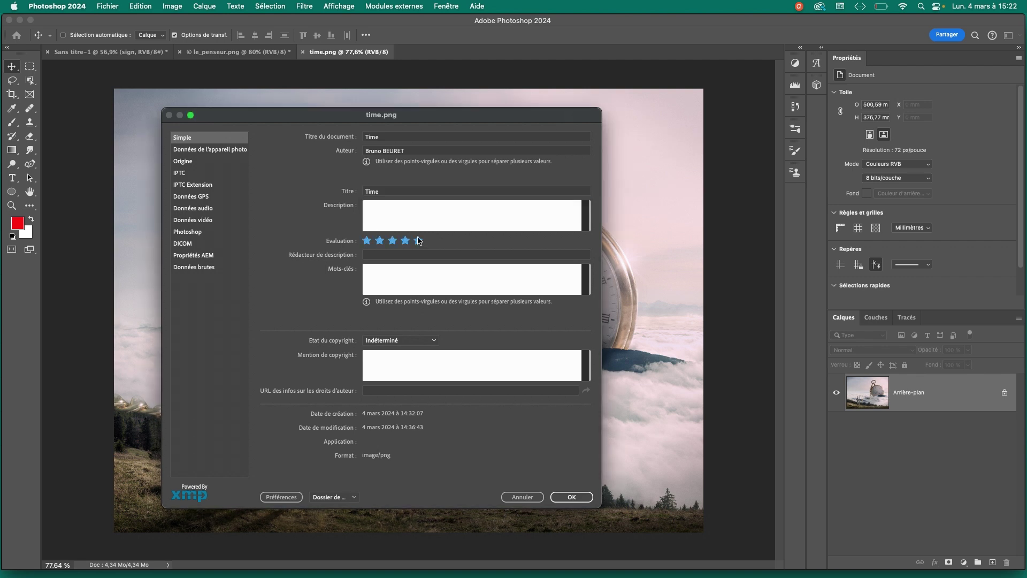
Leave the description and keywords blank, and enter the description writer's full name
click(388, 212)
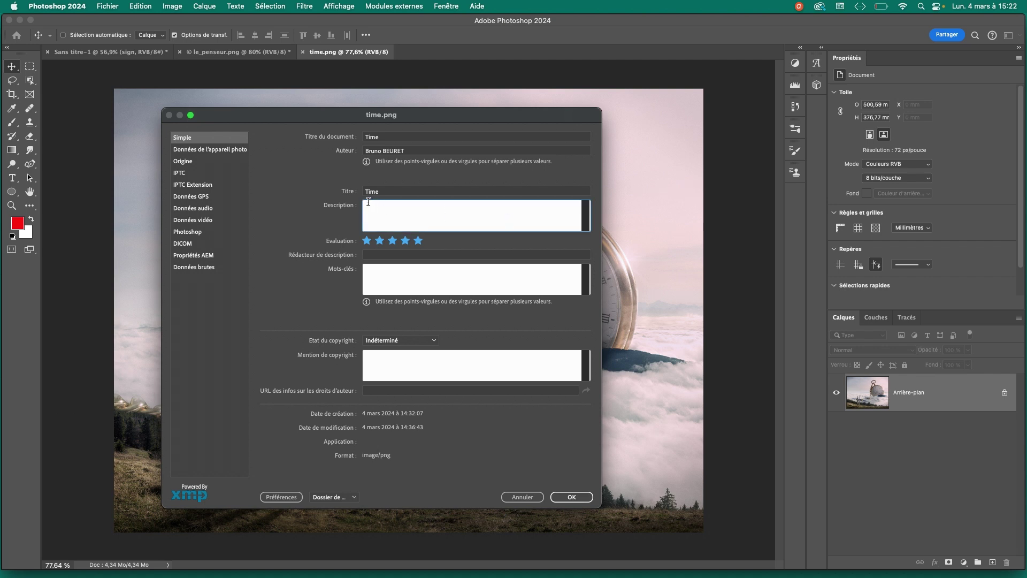
click(381, 282)
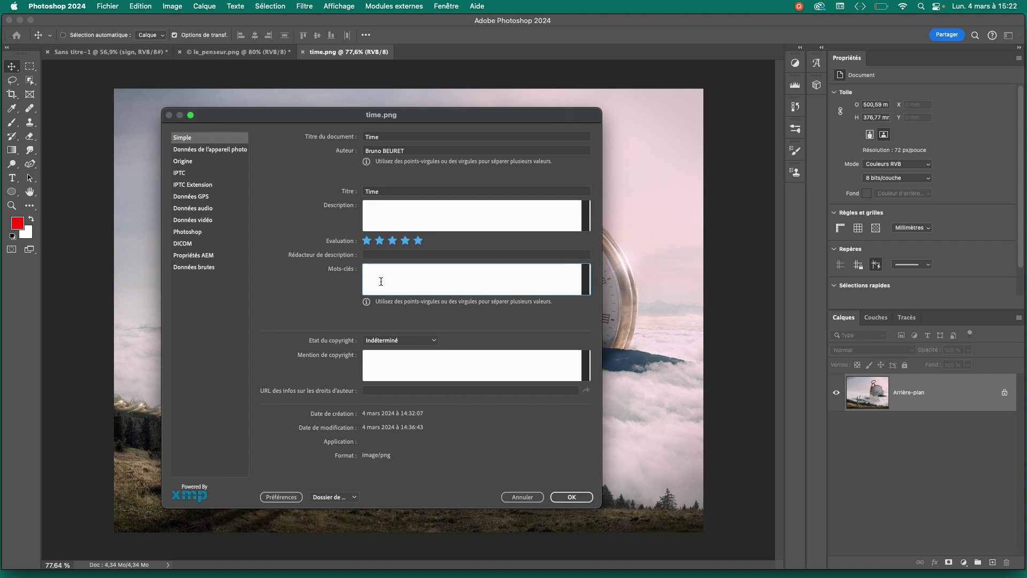
click(377, 258)
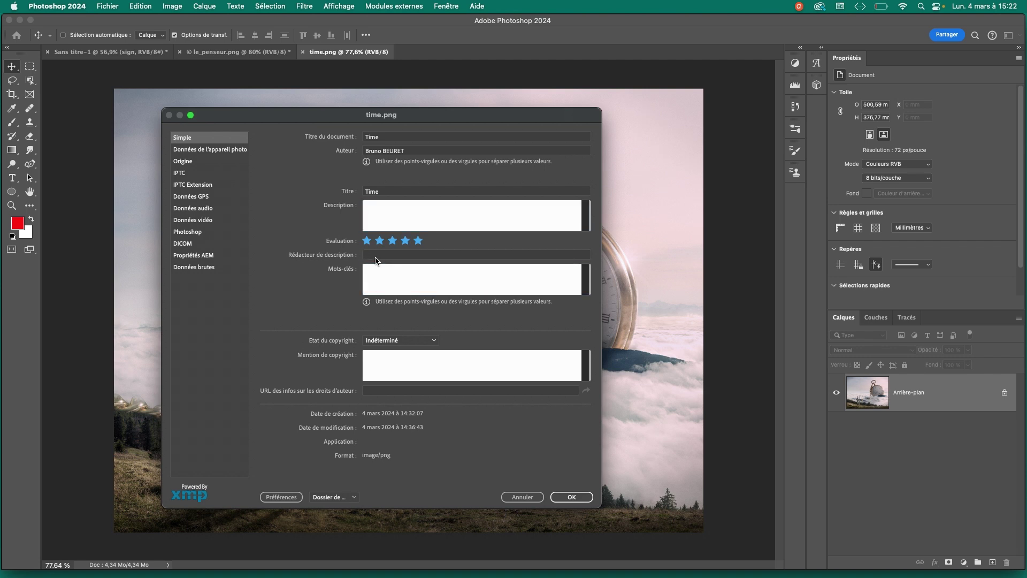
click(376, 256)
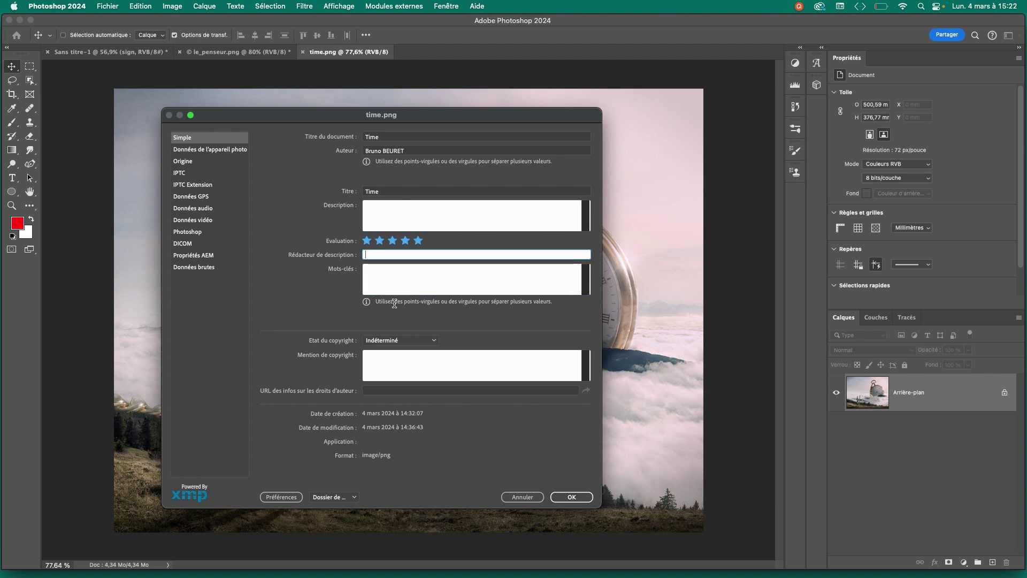
text(b)
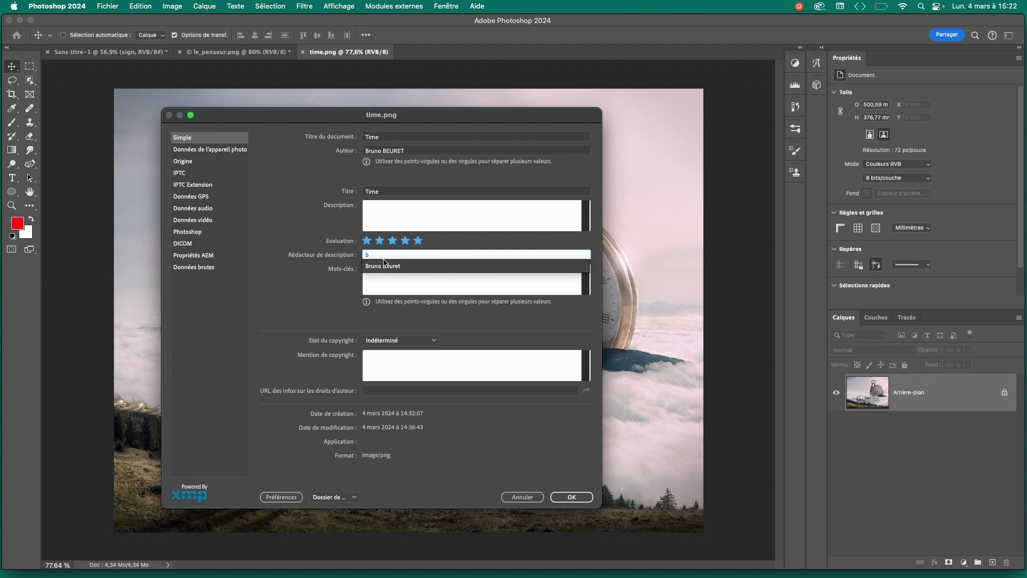
click(373, 266)
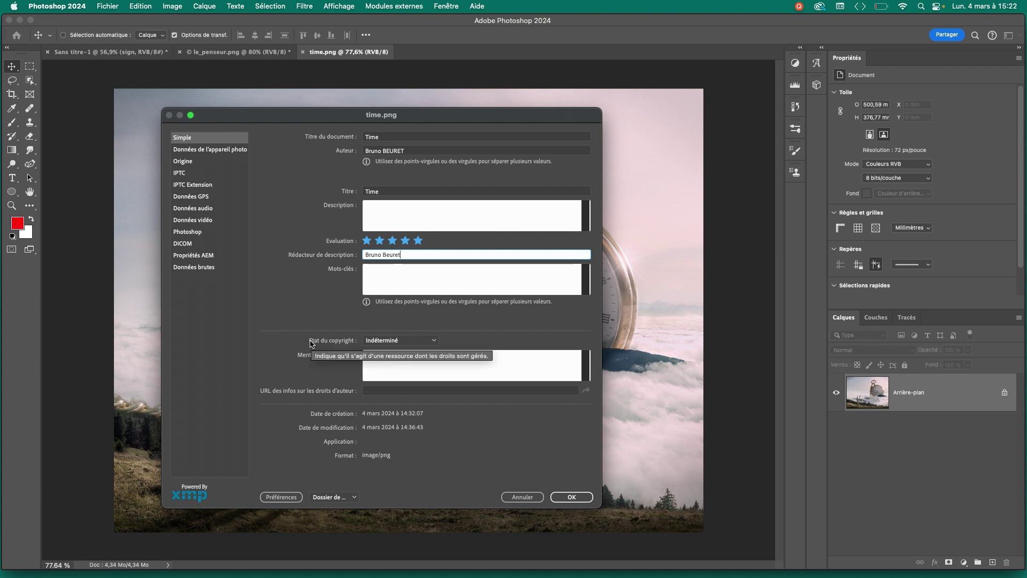
Set the copyright status to Protégé par copyright, with the notice "(c) Tout droit résérvé" plus the author's name, and the author's website as rights URL
click(386, 342)
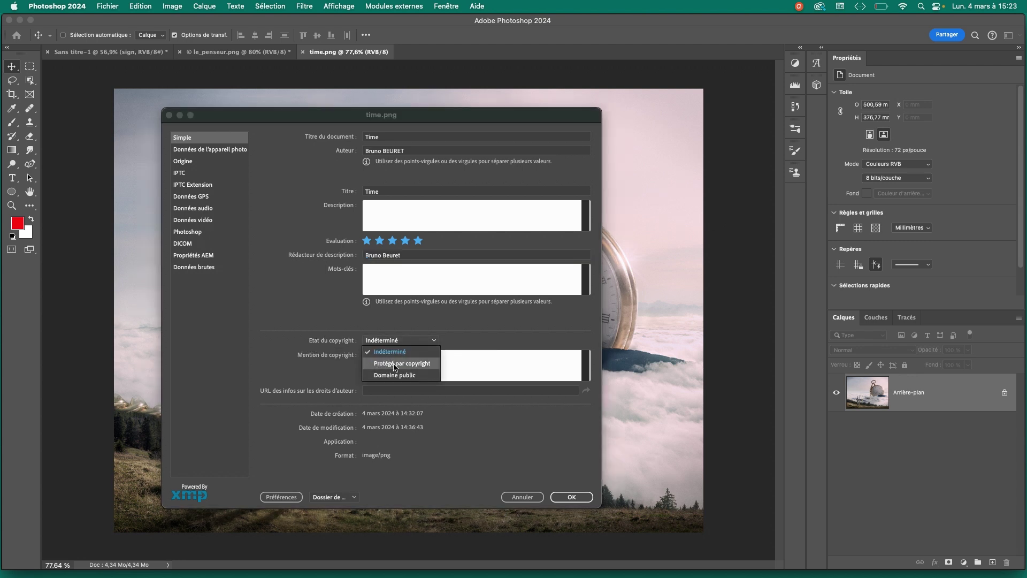
click(394, 364)
click(393, 363)
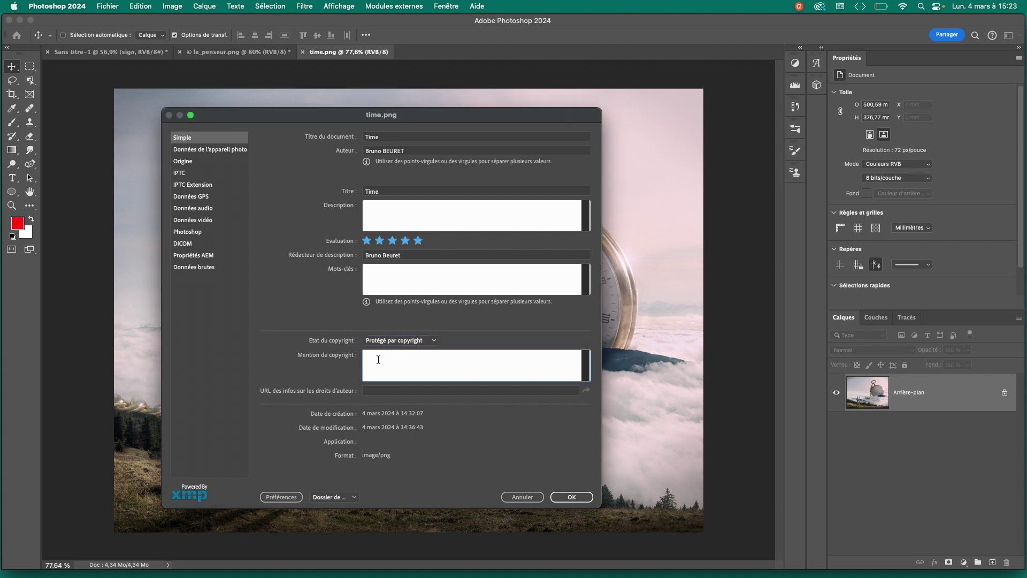
text(()
click(381, 390)
click(408, 392)
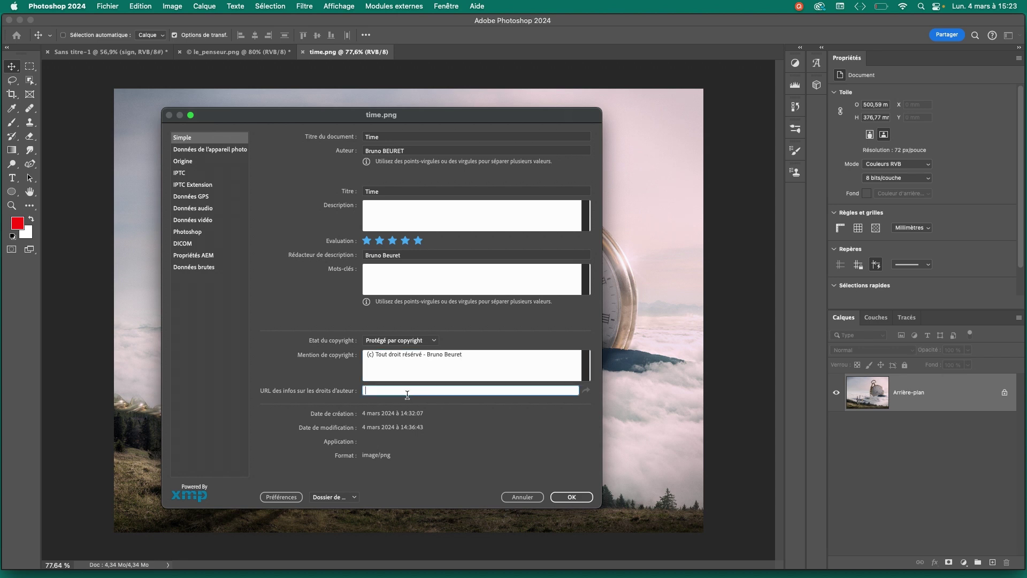
text(brunobeuret.com)
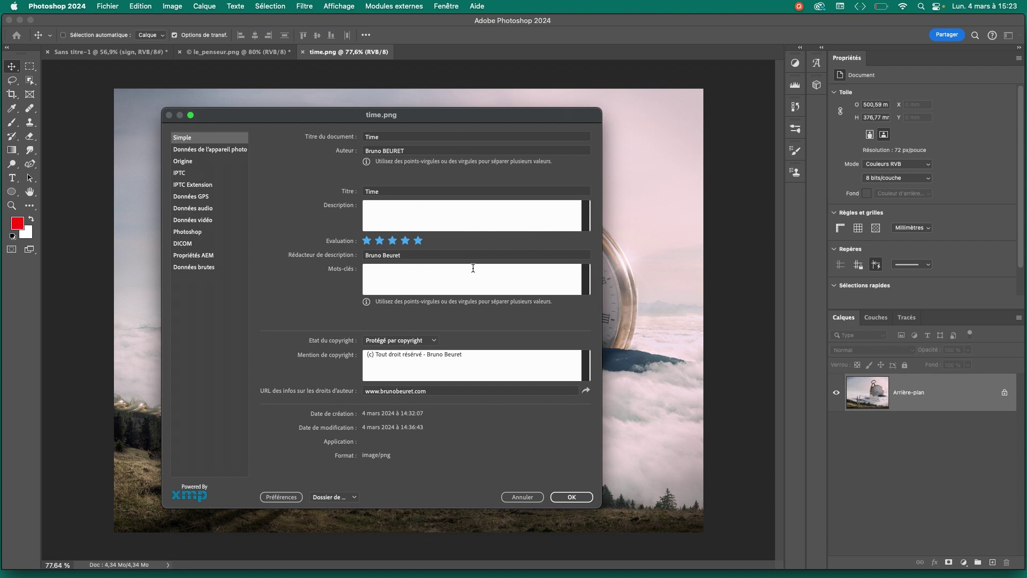
Set the creation date in the image's origin information to 2020/07/03
drag(249, 117, 258, 114)
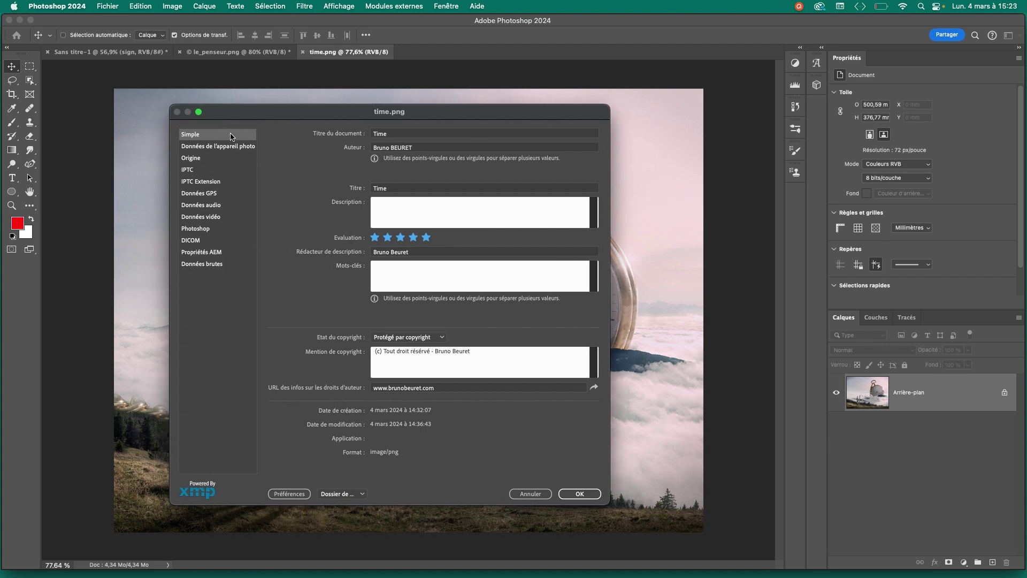
click(221, 147)
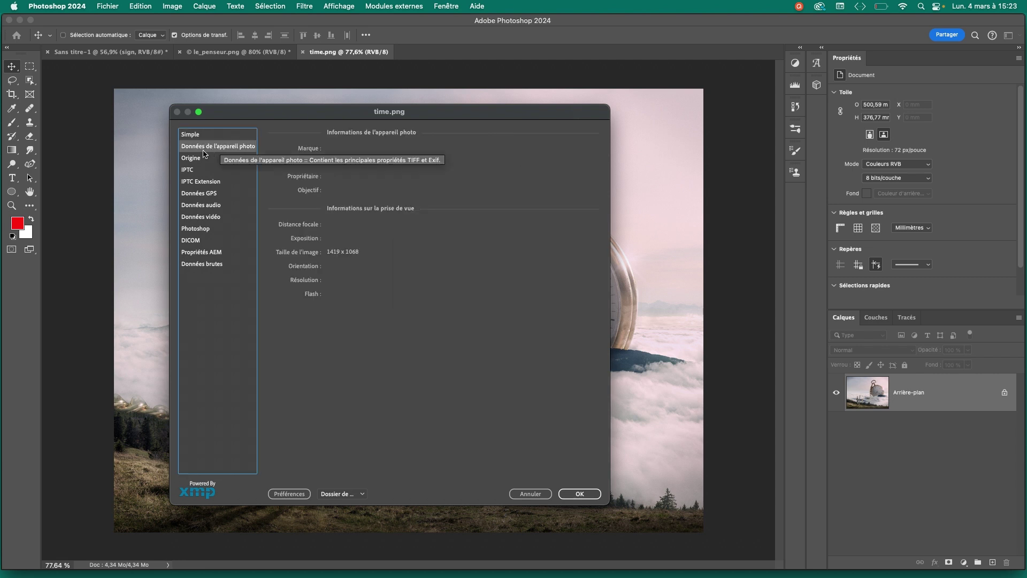
click(196, 159)
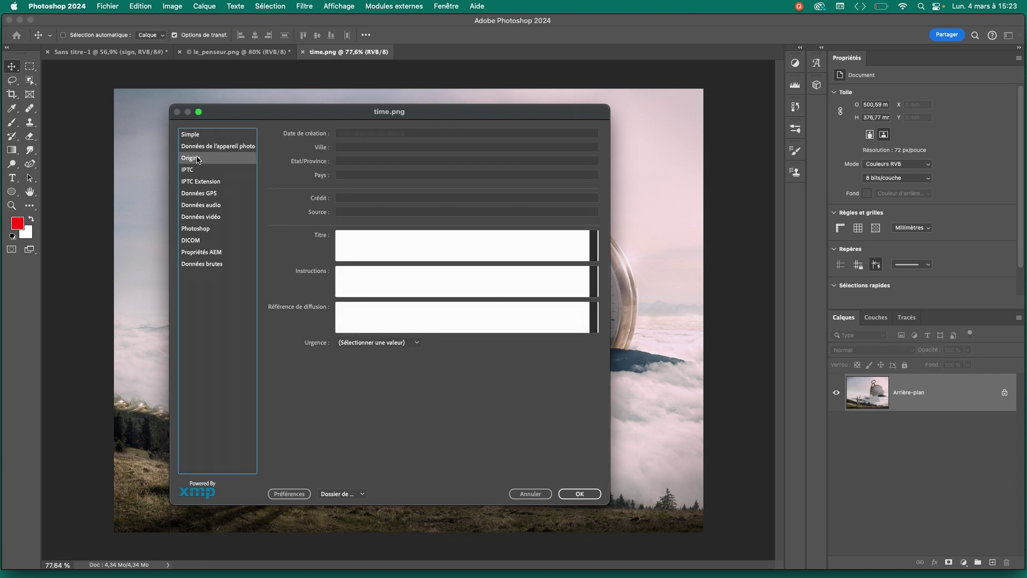
click(369, 134)
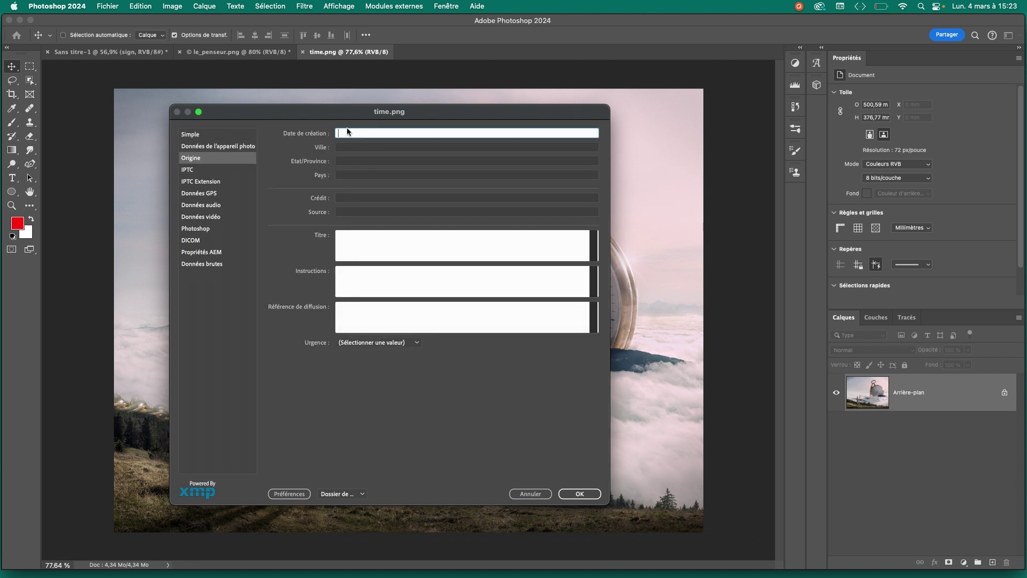
text(2024)
text(/07)
text(/03)
Fill in the image's place of origin with city Montfaucon, state or province Jura and country Suisse
click(346, 148)
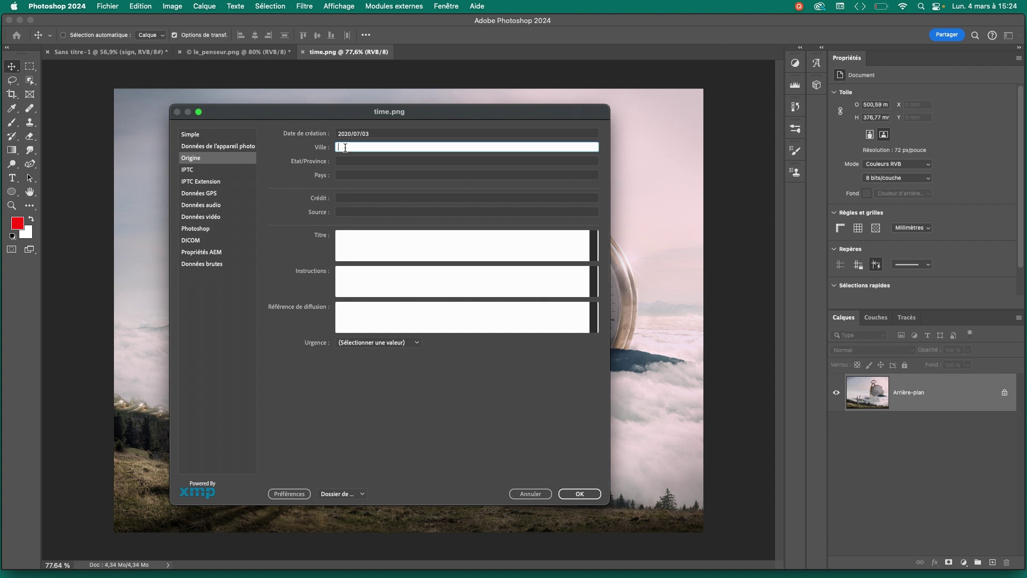
text(m)
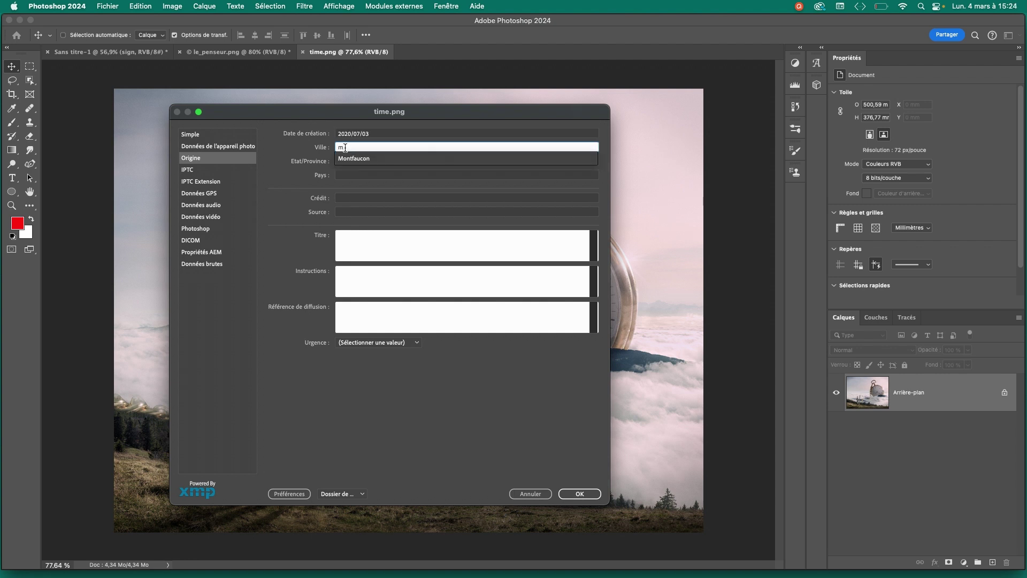
click(353, 159)
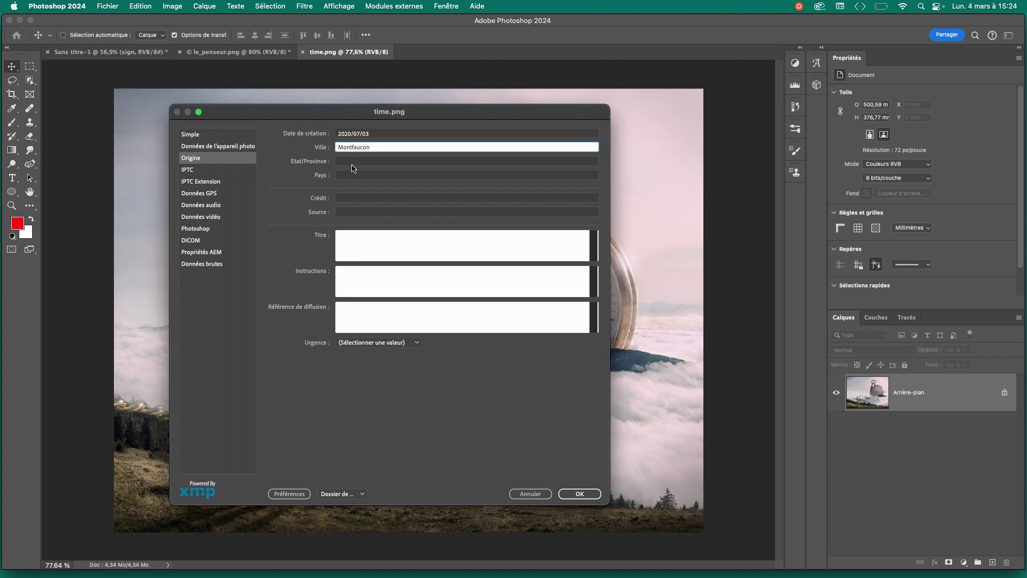
click(351, 160)
text(J)
click(355, 172)
click(355, 174)
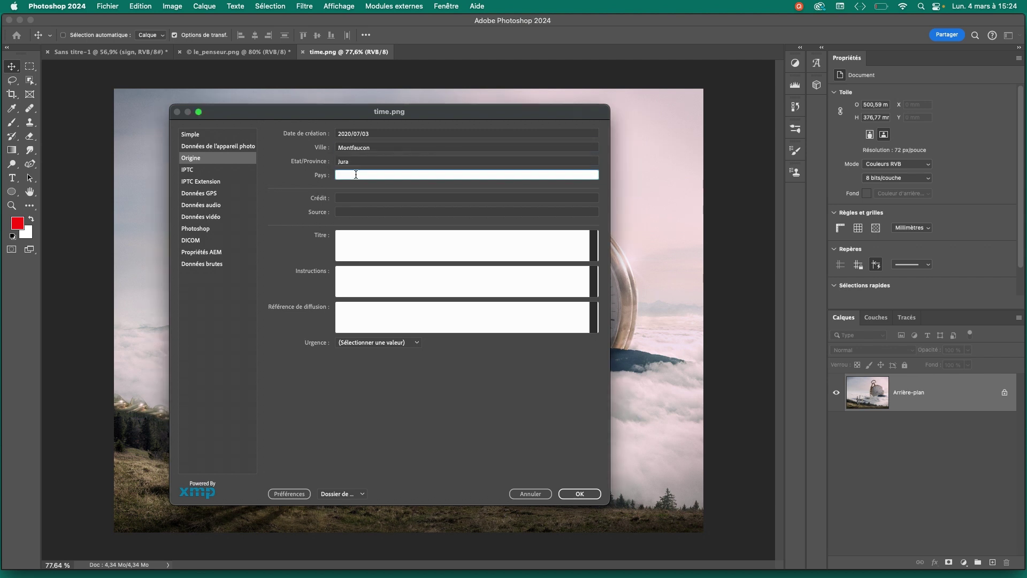
text(Su)
click(363, 187)
click(389, 245)
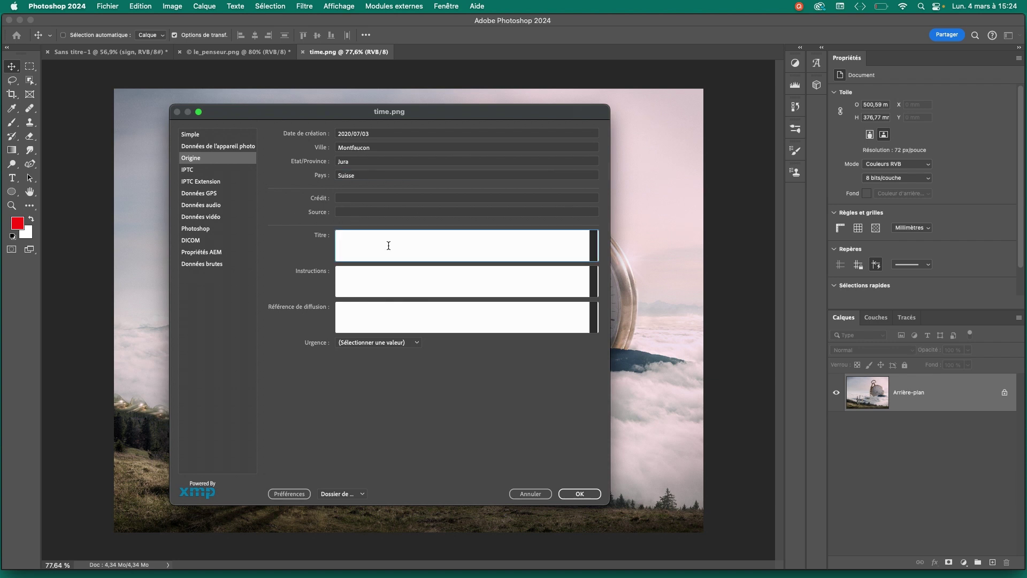
Enter the title Time and fill the instructions with the suggested "Toute personne, organisme…" usage-request text, replacing its image name with "Time"
text(Time)
click(347, 274)
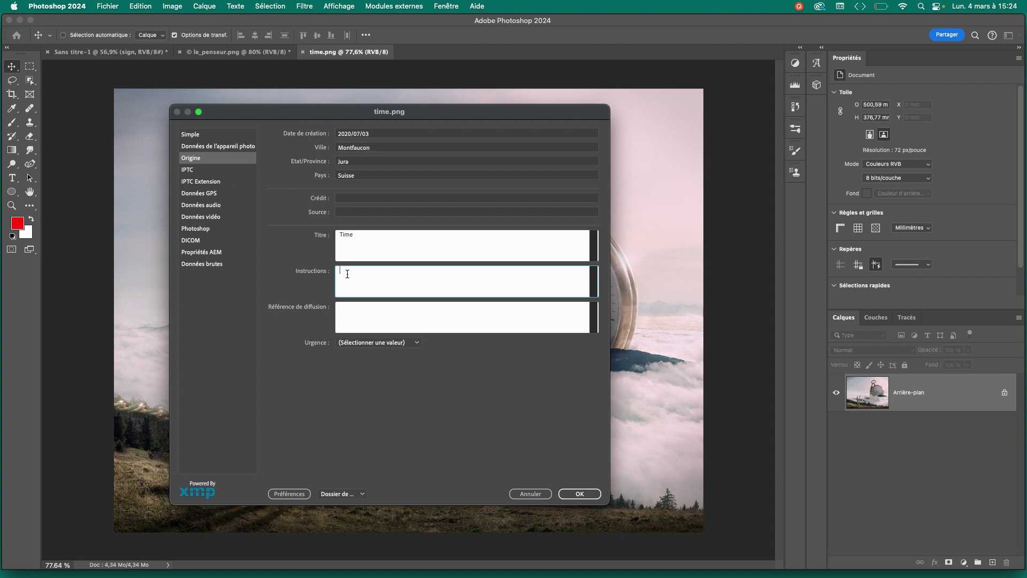
text(T)
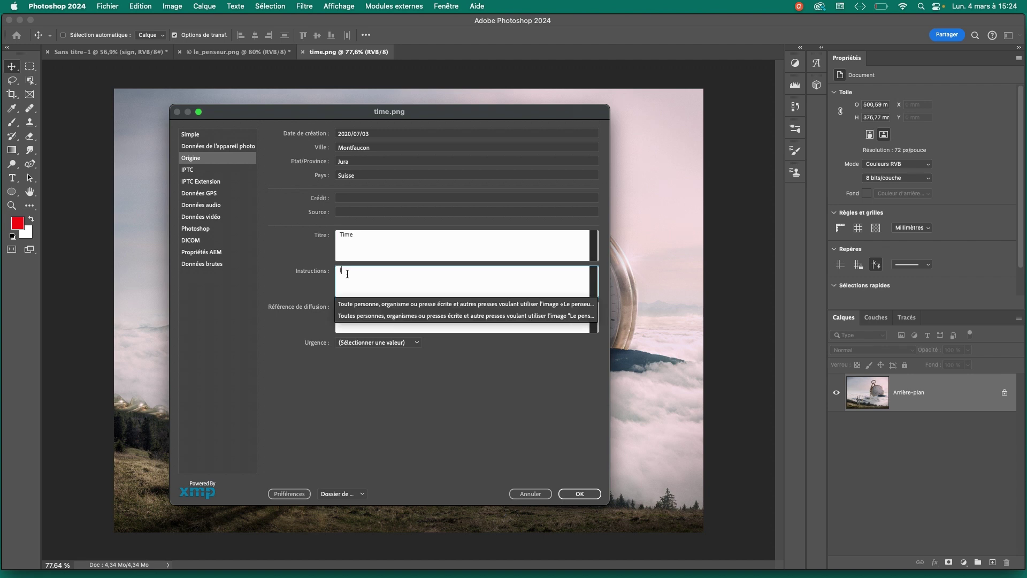
click(352, 303)
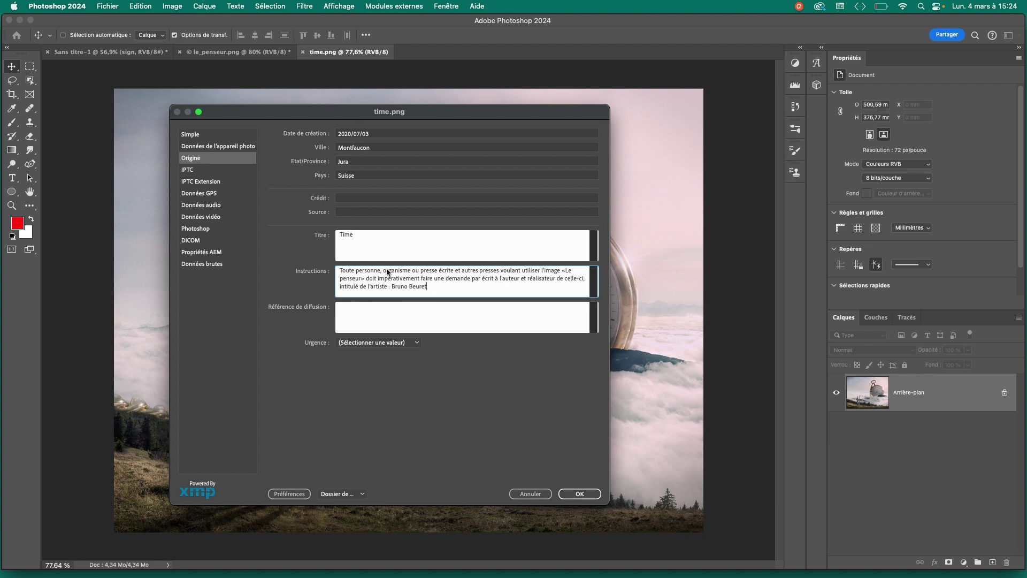
drag(362, 280, 567, 272)
text(L)
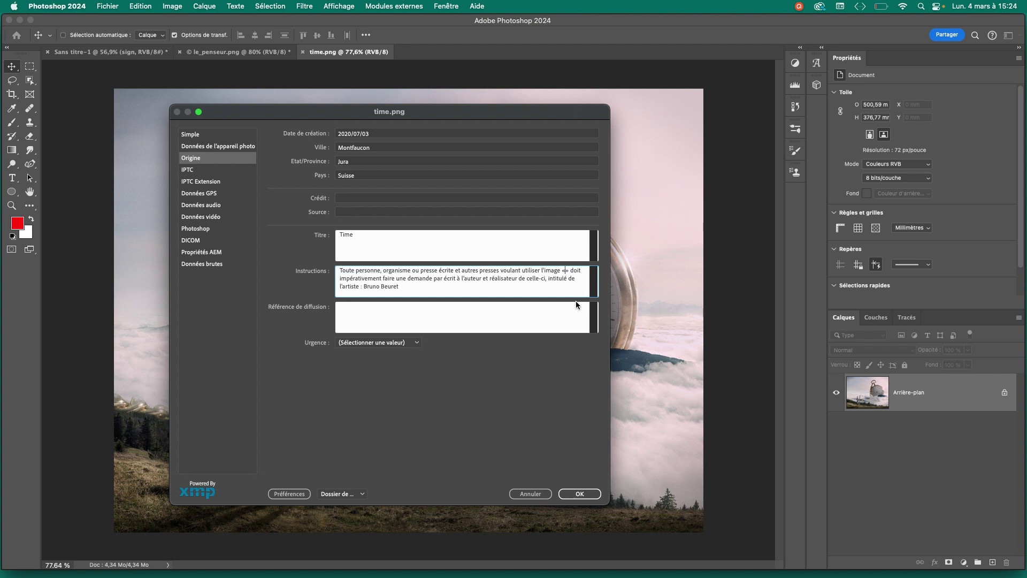
text(Time)
Fill the Référence de diffusion with the suggested text forbidding distribution of the photograph without the artist's written contractual consent
click(364, 312)
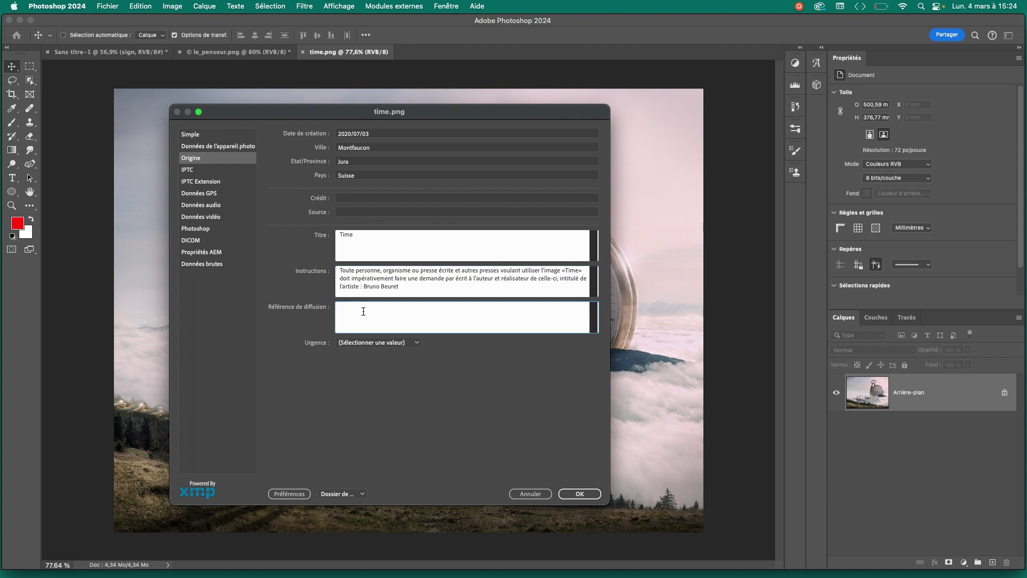
text(L)
click(375, 339)
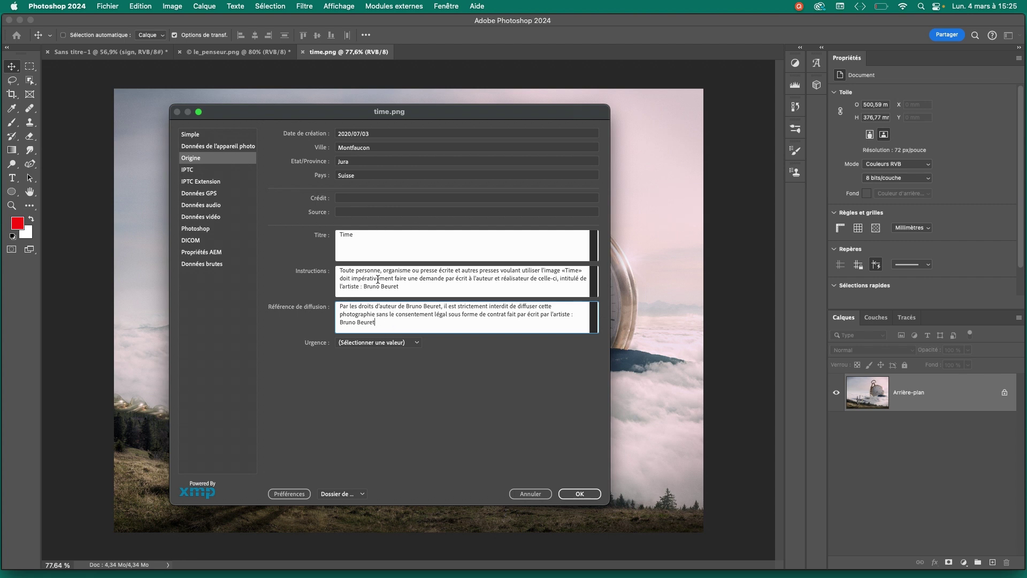
Review the IPTC Extension, GPS, IPTC and origin data of time.png, and apply the file information
drag(299, 113, 254, 106)
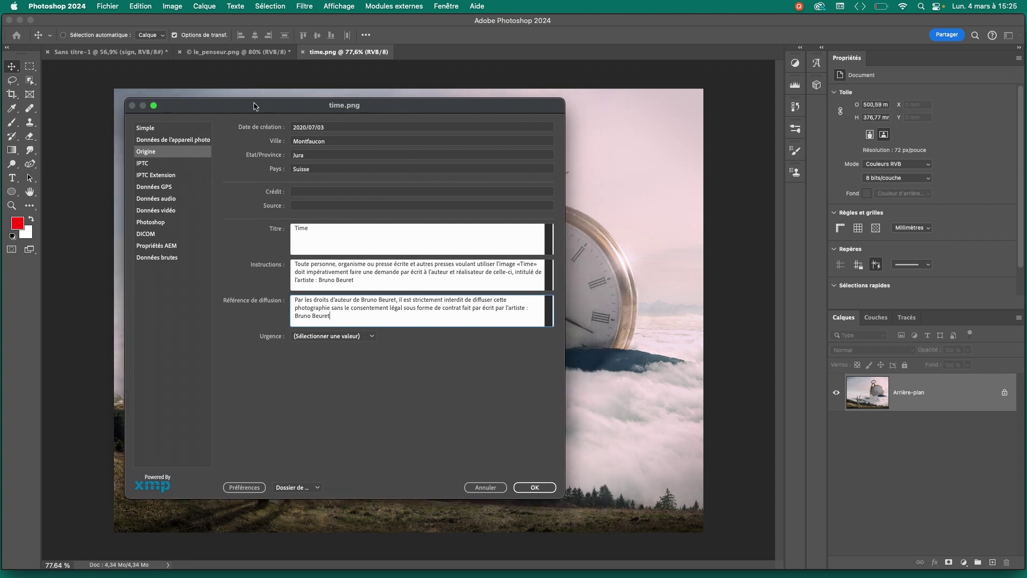
click(150, 177)
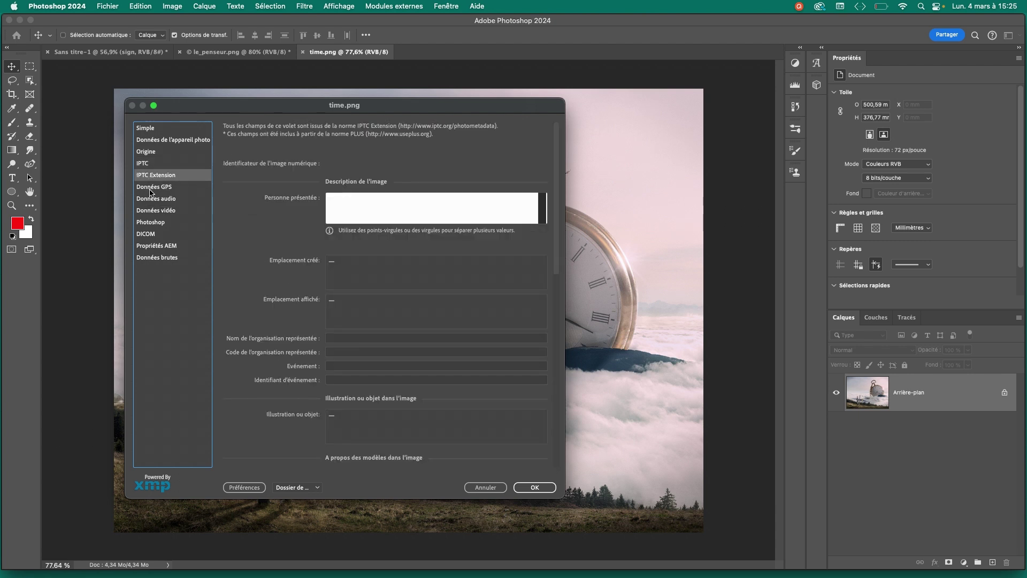
click(154, 187)
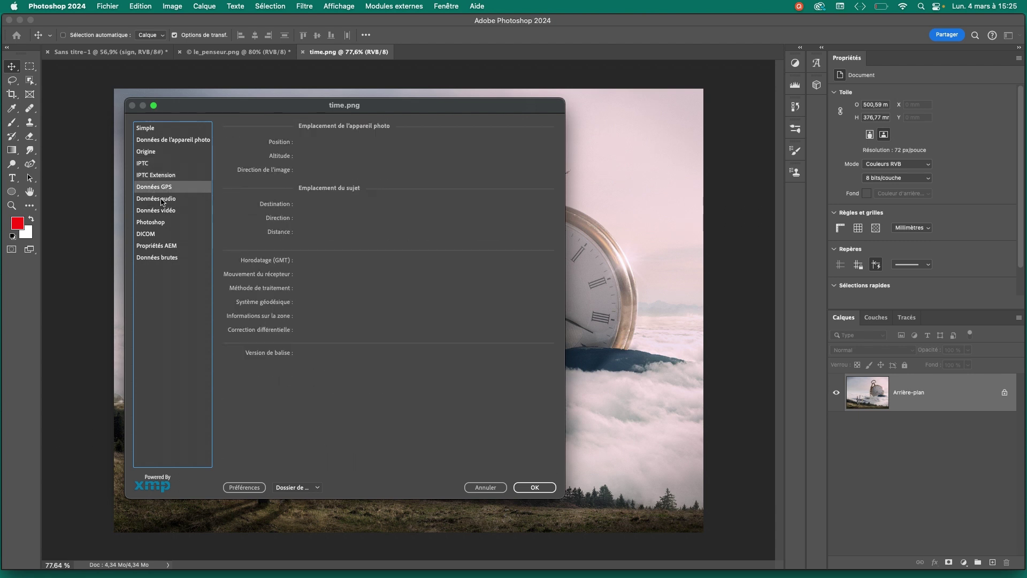
click(150, 165)
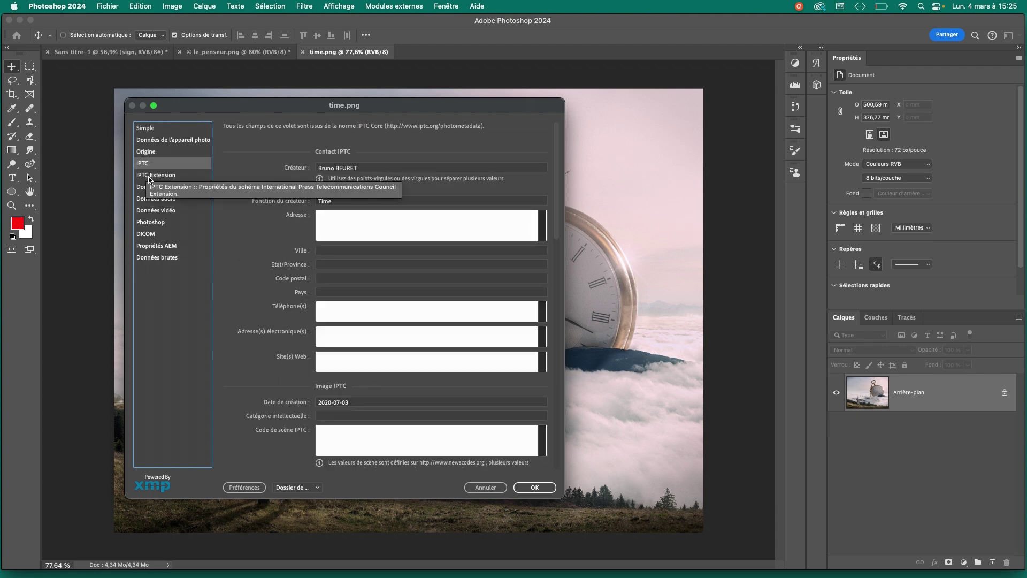
click(145, 151)
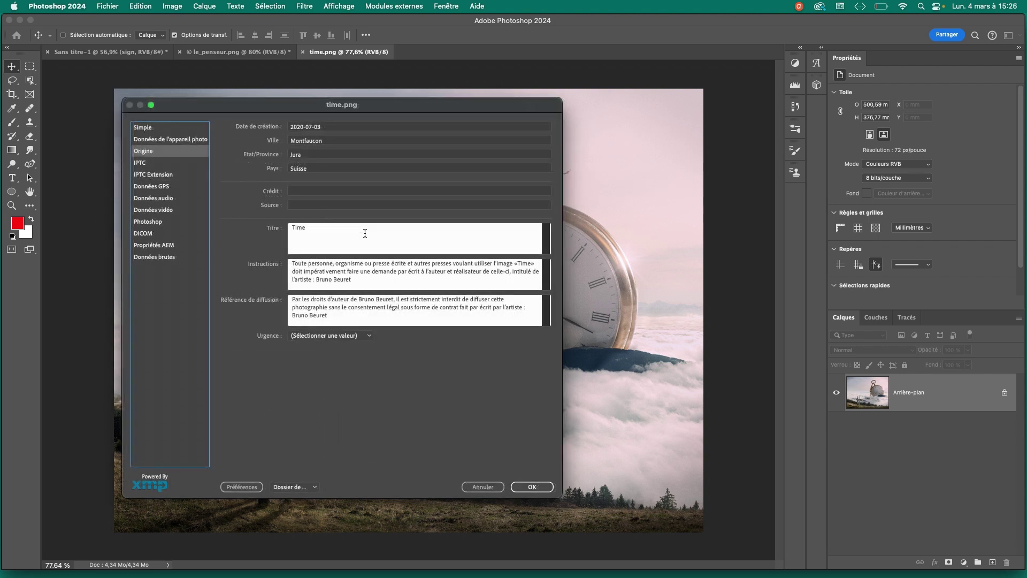
click(533, 487)
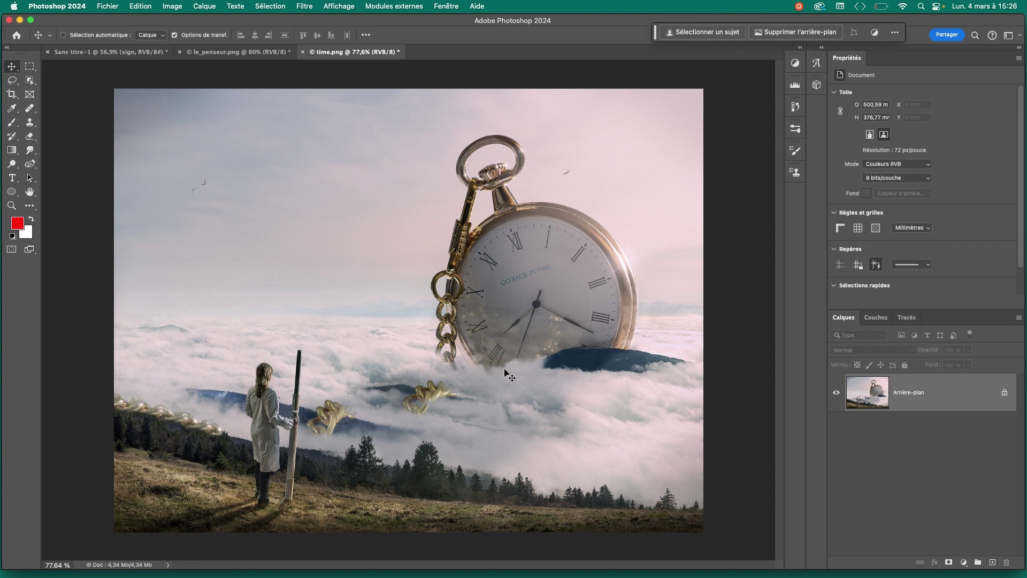
Switch to Finder, open folder c inside the desktop's youtube folder, and display the information of time.png to check its embedded metadata
key(ctrl+super+m)
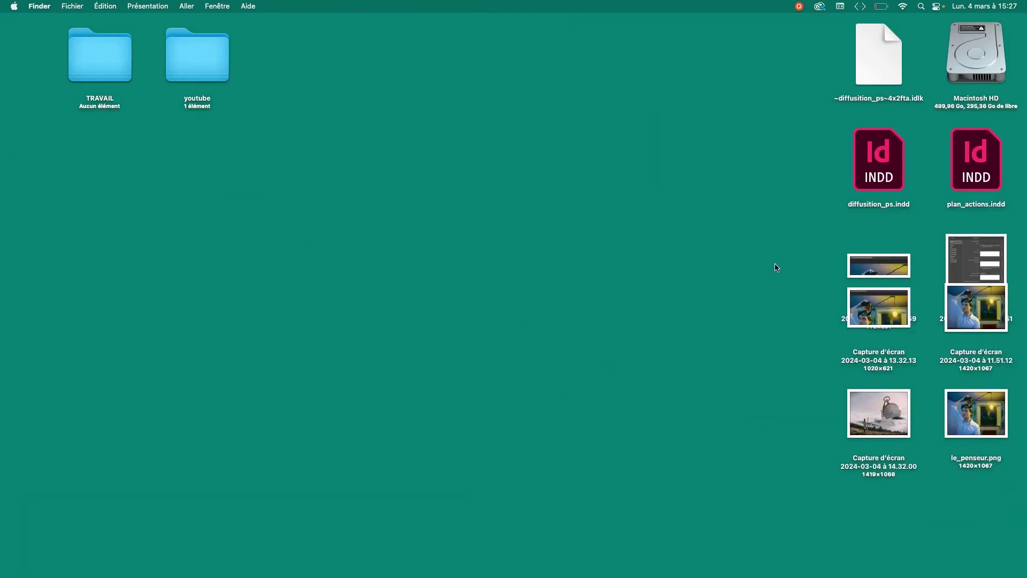
double_click(197, 56)
double_click(432, 158)
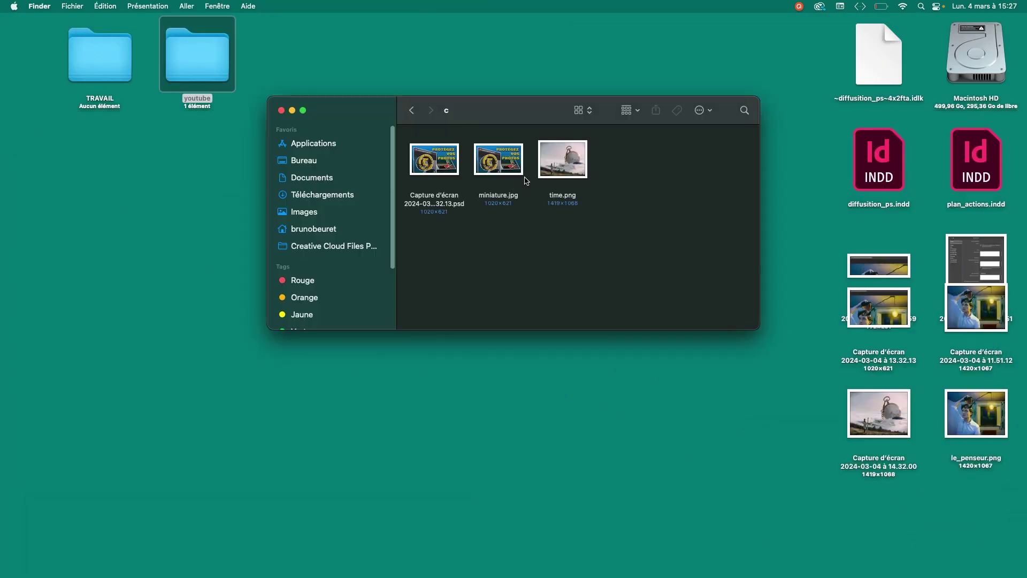
right_click(561, 169)
right_click(567, 174)
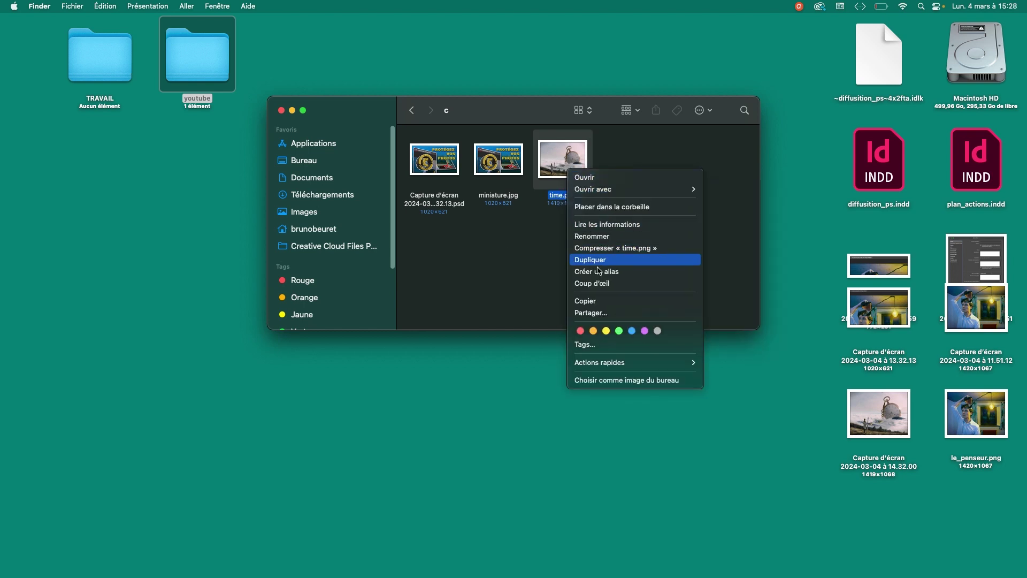
click(607, 231)
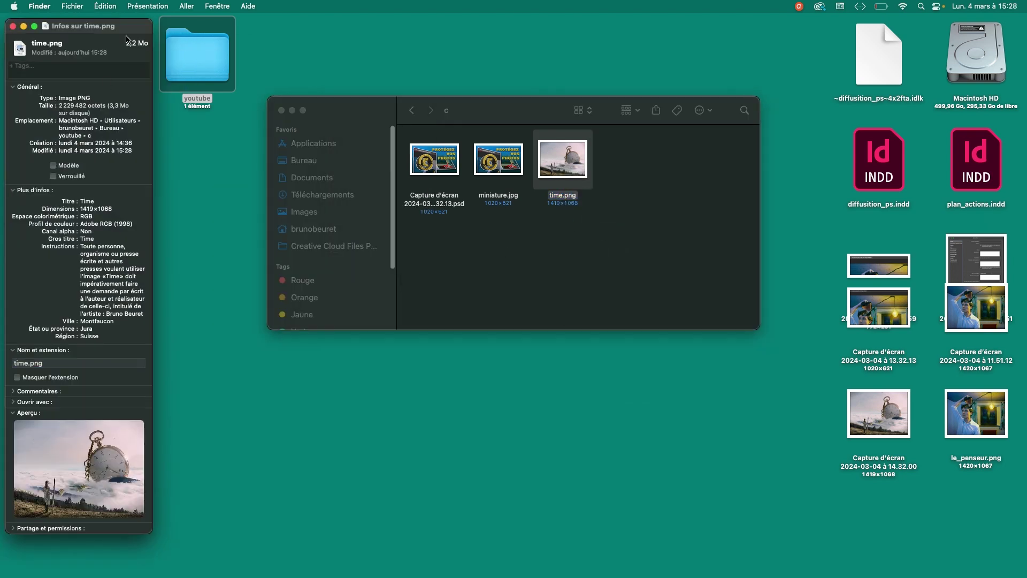
drag(125, 32, 498, 32)
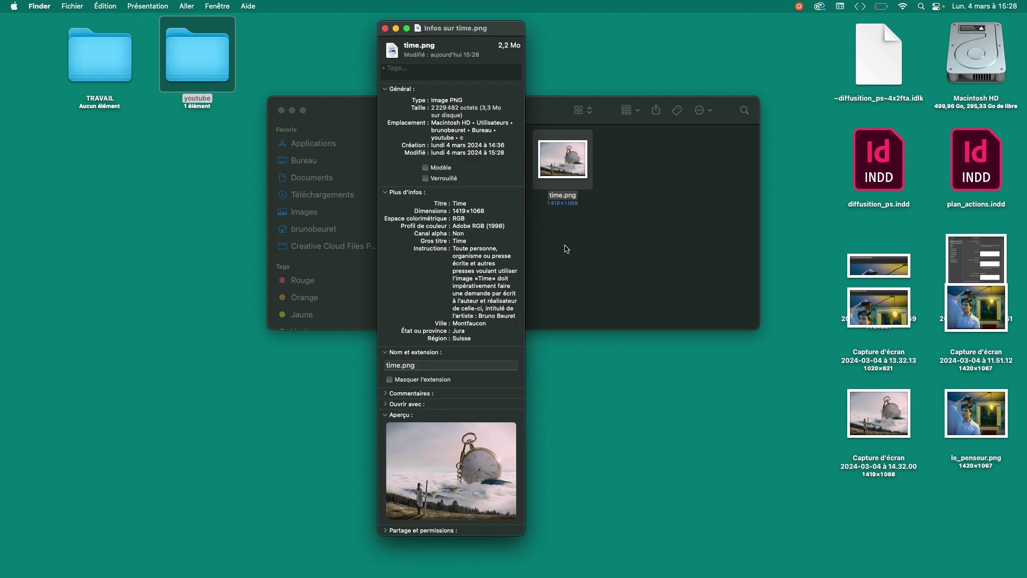
double_click(467, 205)
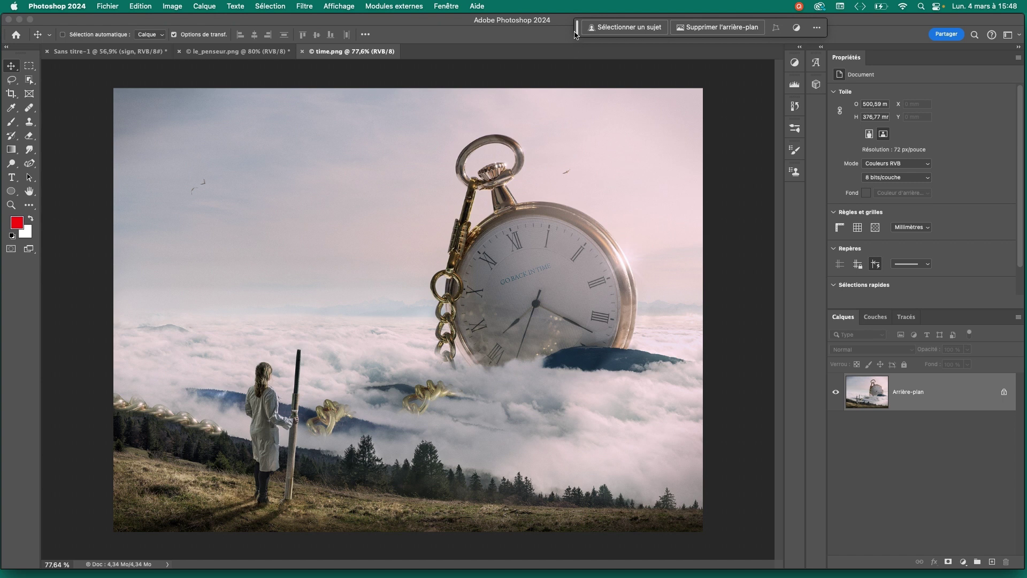
drag(577, 35, 588, 39)
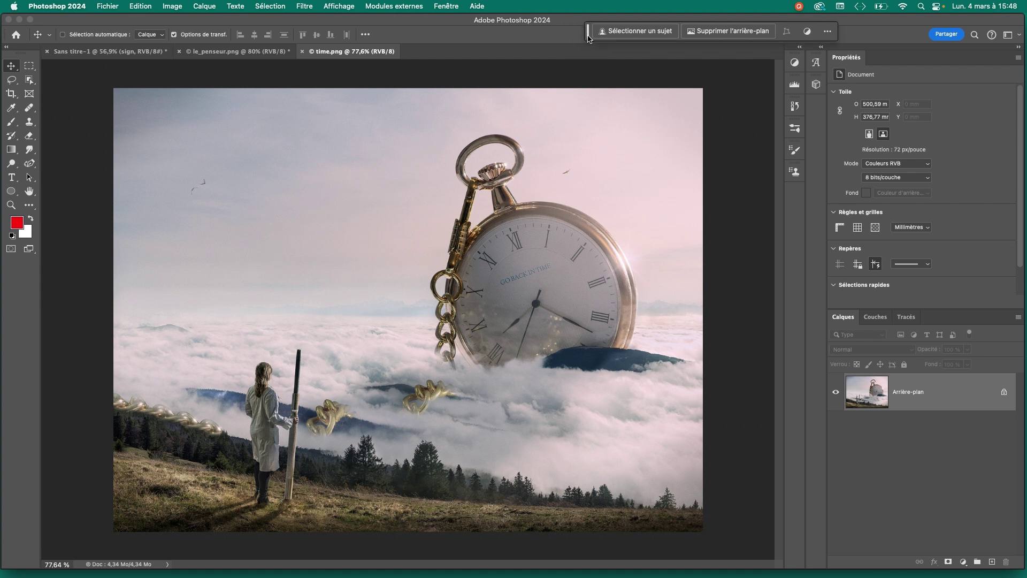